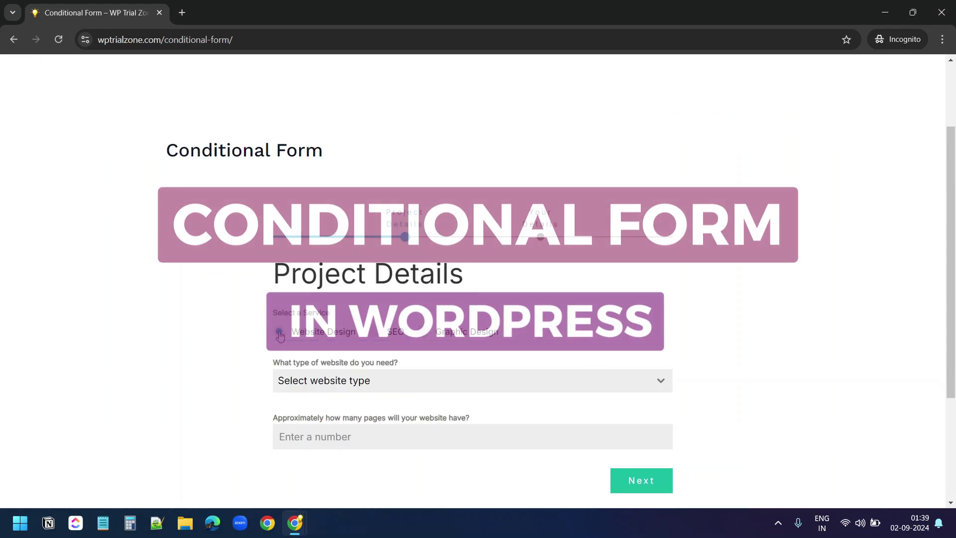
Step: Try the SEO and Graphic Design service options, then settle on Website Design
{"action": "left_click", "coordinate": [374, 332]}
{"action": "left_click", "coordinate": [420, 334]}
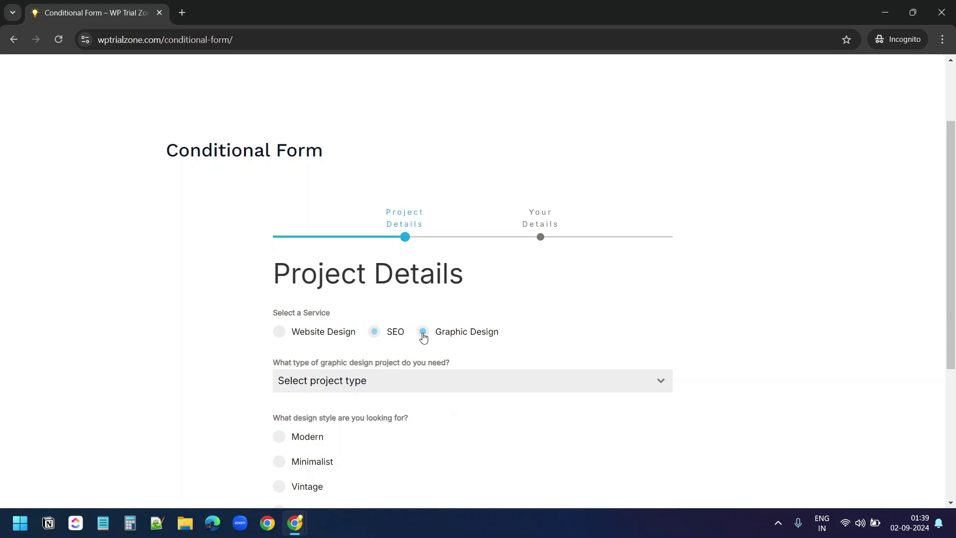
{"action": "left_click", "coordinate": [374, 332]}
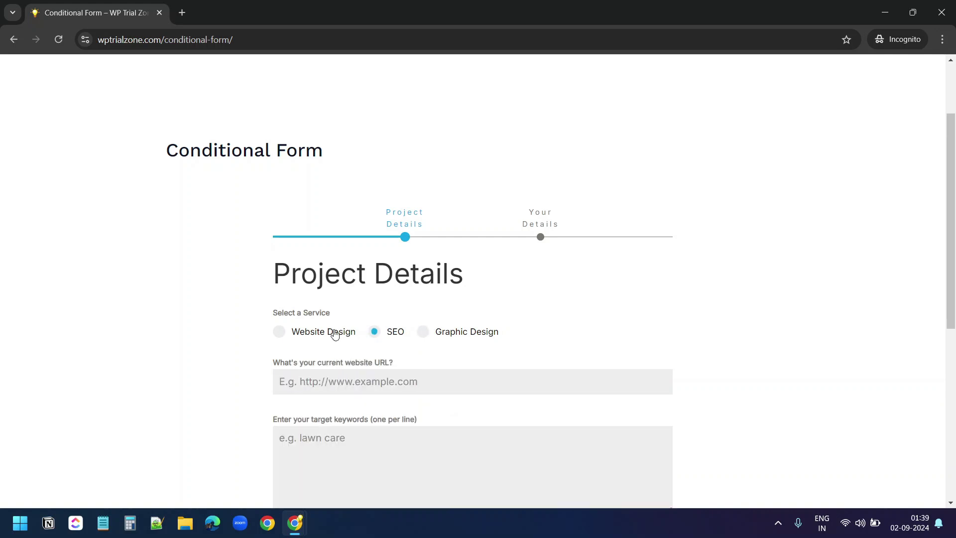
{"action": "left_click", "coordinate": [278, 333]}
{"action": "scroll", "coordinate": [507, 249], "scroll_direction": "down", "scroll_amount": 3}
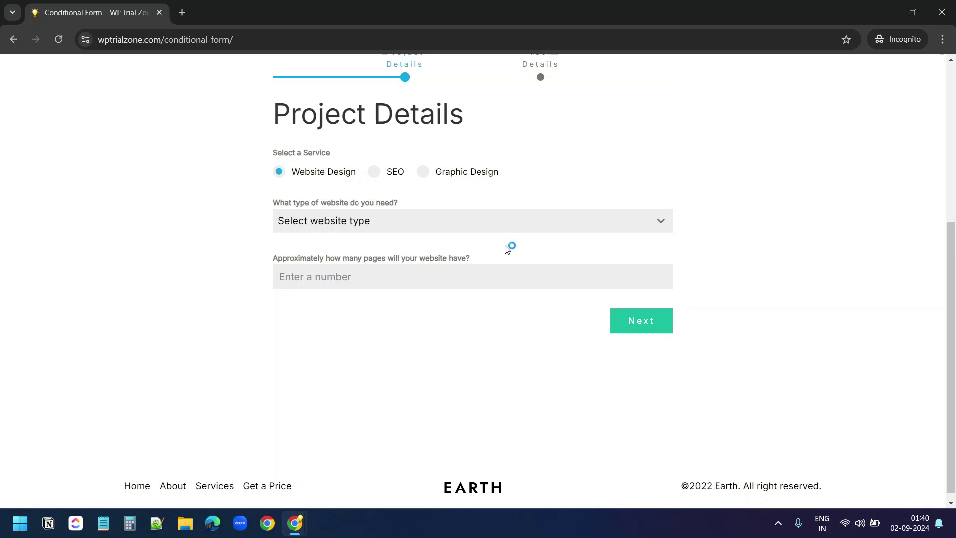
Step: Cycle the website type through E-commerce (with Shopify), Portfolio and Business
{"action": "left_click", "coordinate": [455, 230]}
{"action": "left_click", "coordinate": [443, 252]}
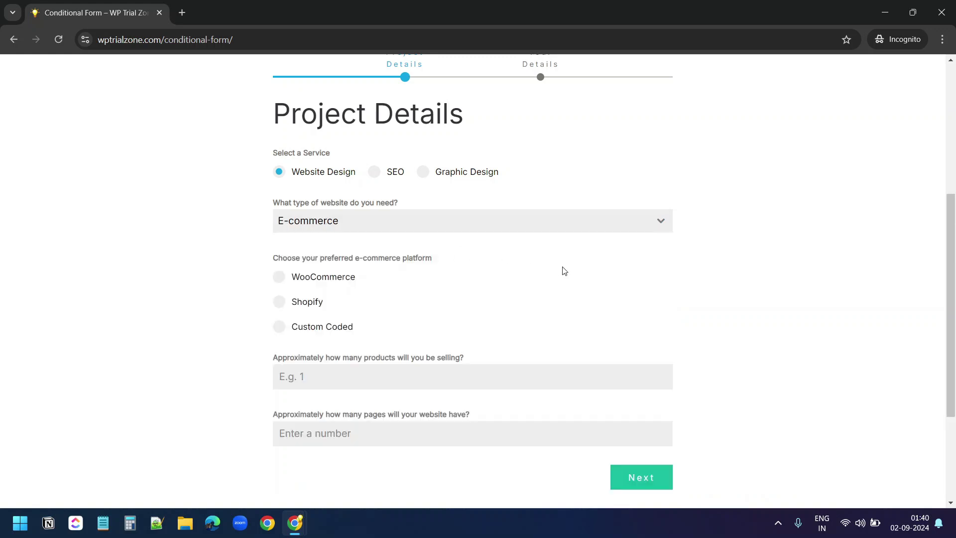
{"action": "left_click", "coordinate": [299, 222]}
{"action": "left_click", "coordinate": [373, 222]}
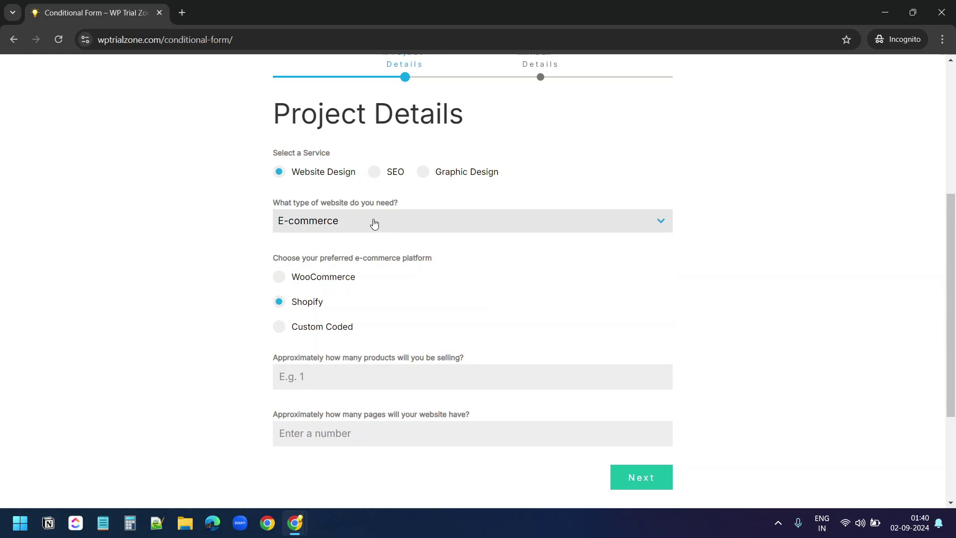
{"action": "left_click", "coordinate": [389, 223]}
{"action": "left_click", "coordinate": [341, 279]}
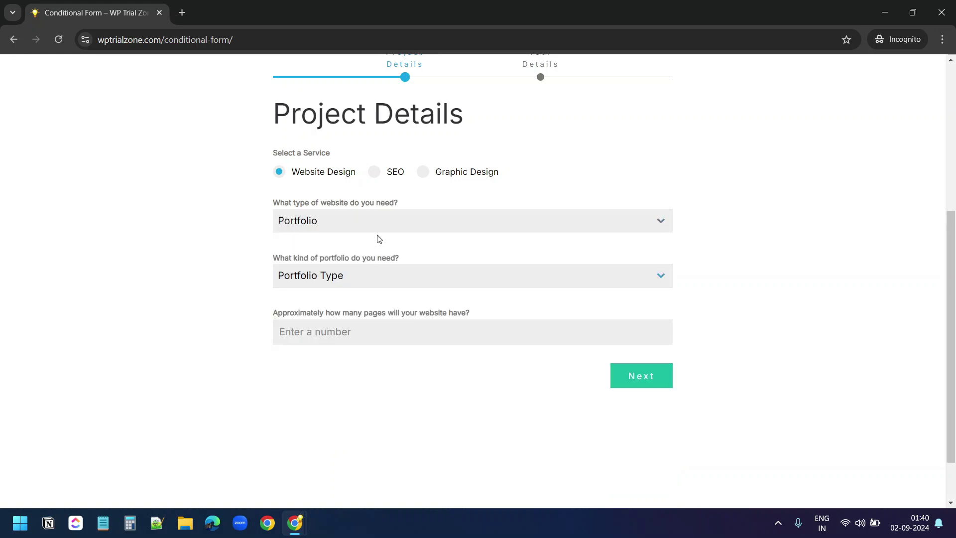
{"action": "left_click", "coordinate": [382, 225]}
{"action": "left_click", "coordinate": [364, 307]}
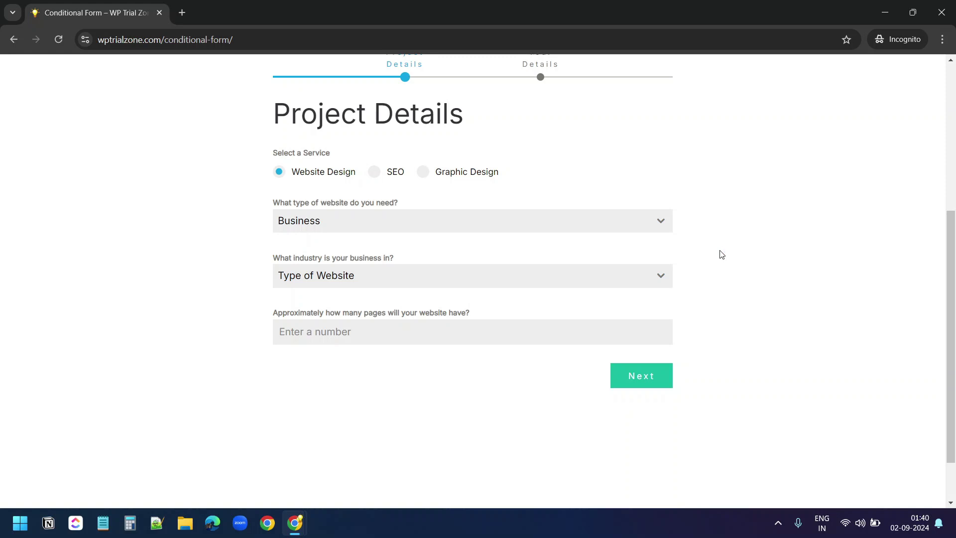
Step: Switch the service to Graphic Design and change the project type from Logo Design to Brochure
{"action": "left_click", "coordinate": [371, 172]}
{"action": "left_click", "coordinate": [424, 172]}
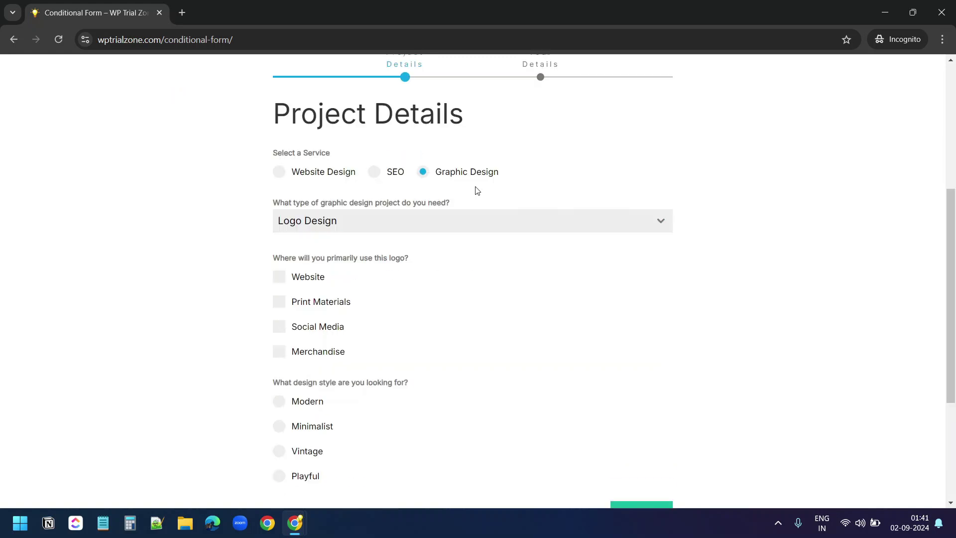
{"action": "left_click", "coordinate": [431, 222]}
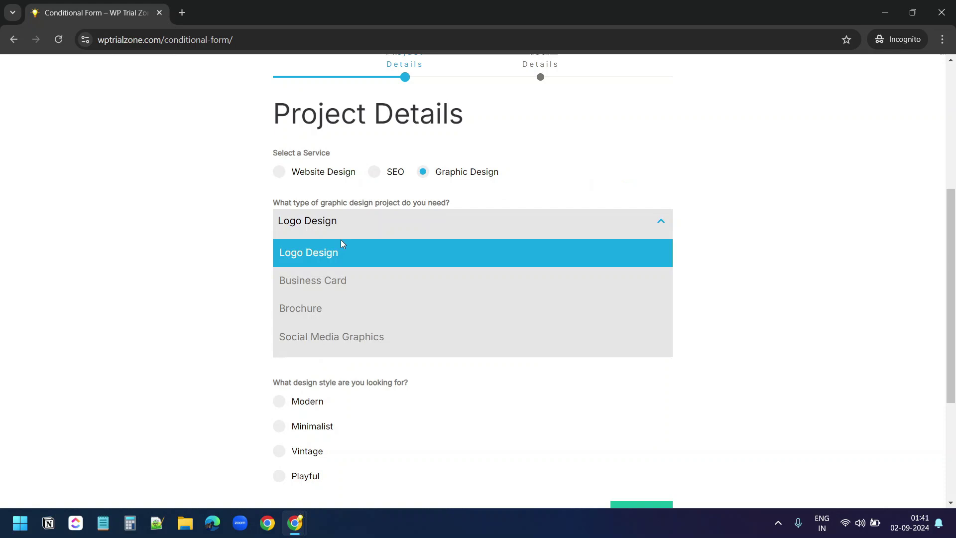
{"action": "left_click", "coordinate": [350, 256]}
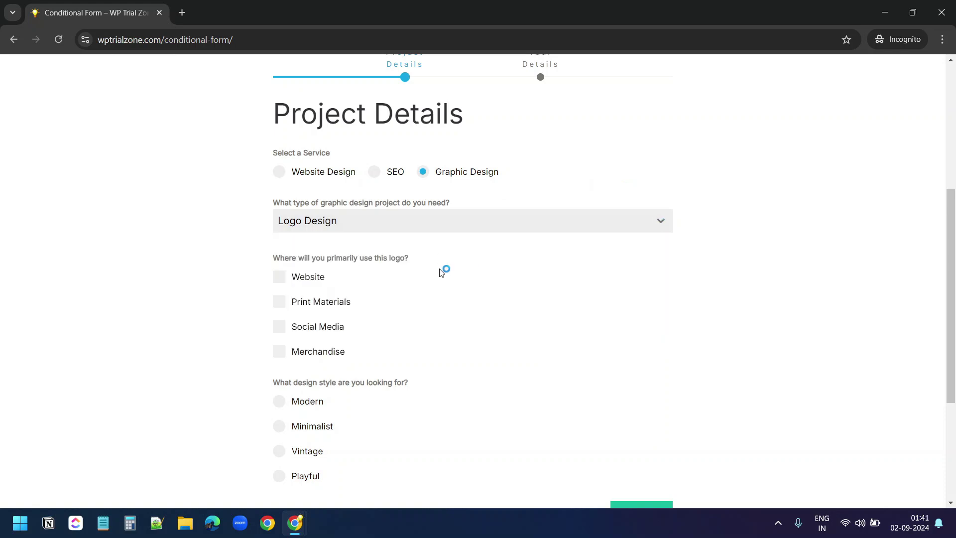
{"action": "left_click", "coordinate": [493, 224]}
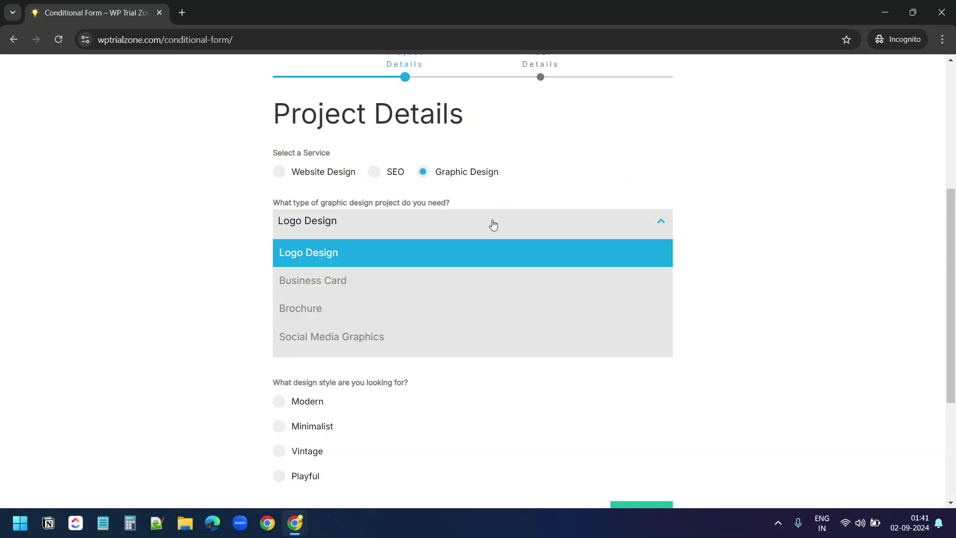
{"action": "left_click", "coordinate": [399, 311]}
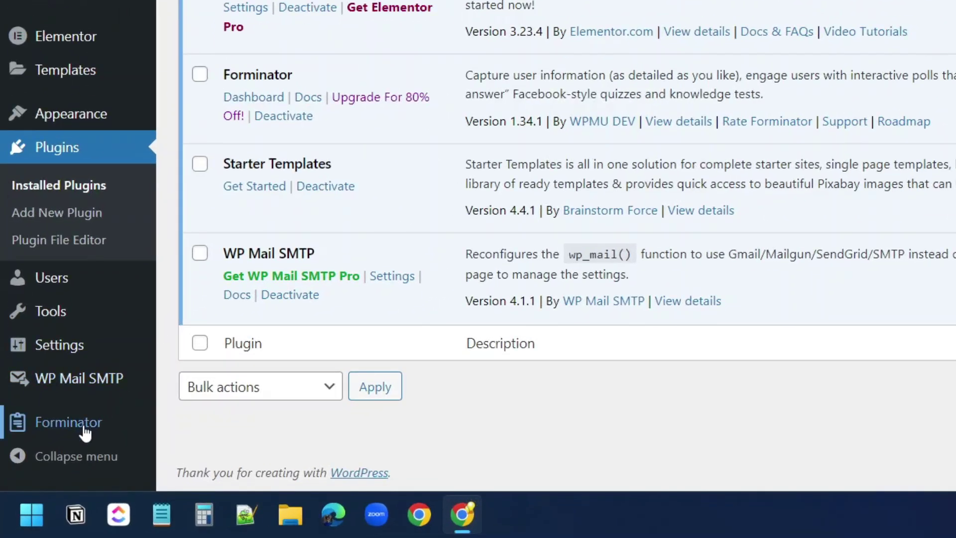
Step: From Forminator's Forms list, create a blank-template form named 'Conditional Form'
{"action": "mouse_move", "coordinate": [17, 480]}
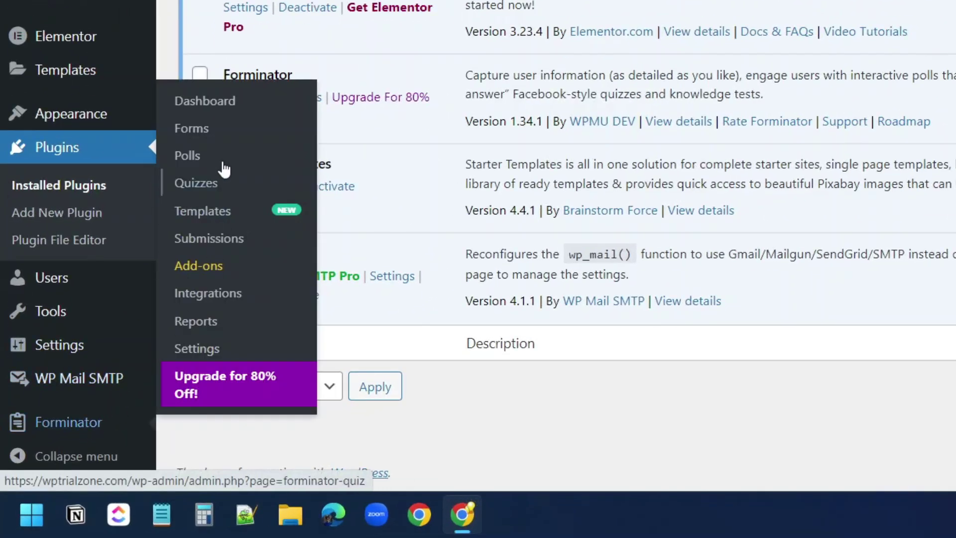
{"action": "left_click", "coordinate": [226, 128]}
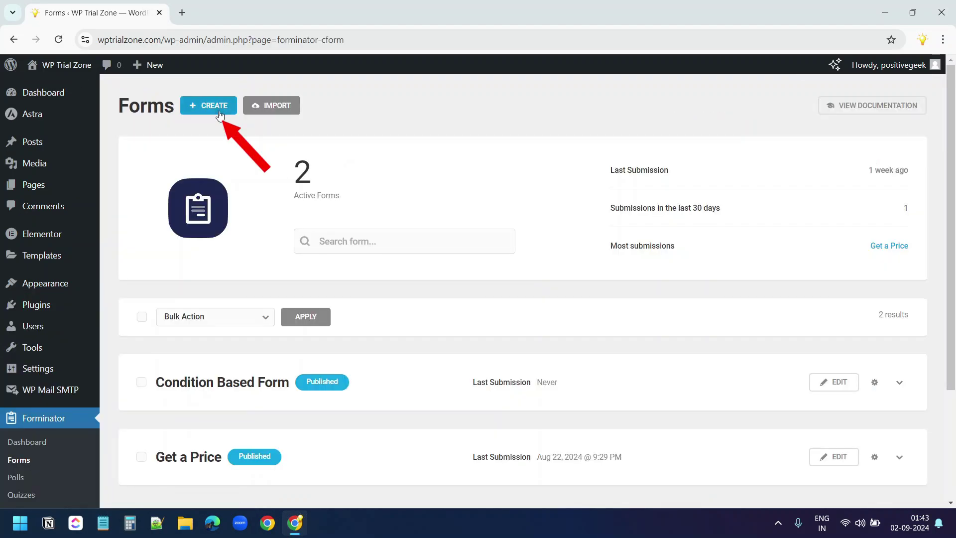
{"action": "left_click", "coordinate": [220, 116]}
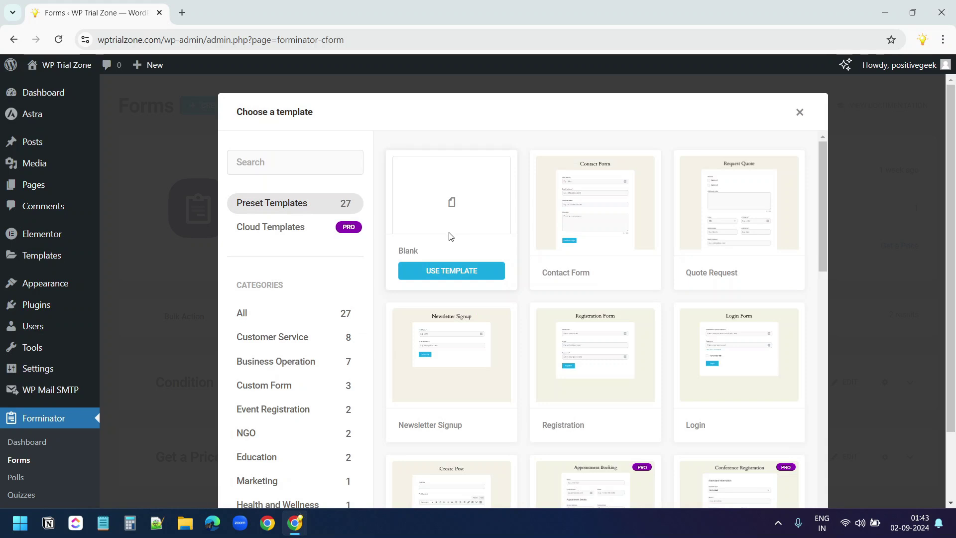
{"action": "left_click", "coordinate": [438, 270]}
{"action": "type", "text": "Conditional Form"}
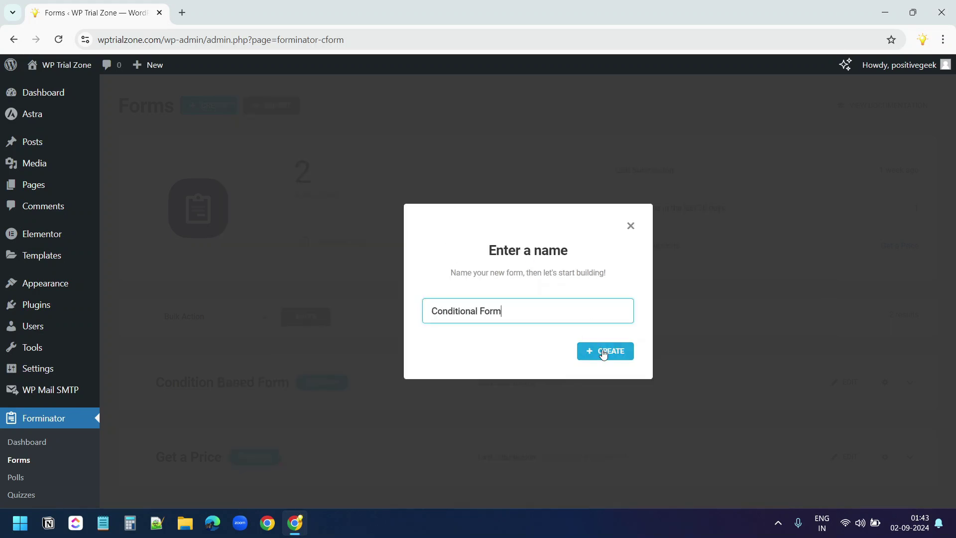
{"action": "left_click", "coordinate": [603, 351]}
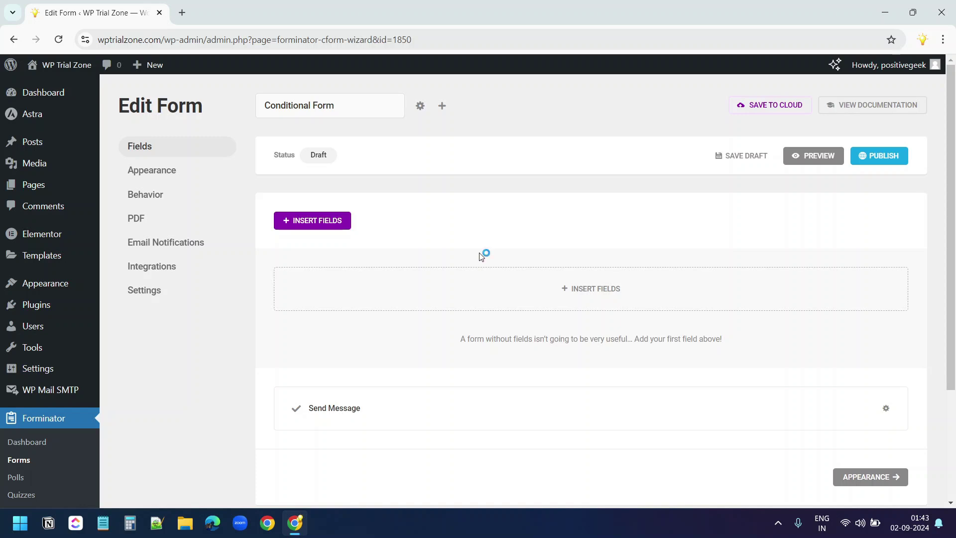
Step: Add a Select dropdown field labelled 'Select a service'
{"action": "left_click", "coordinate": [337, 224]}
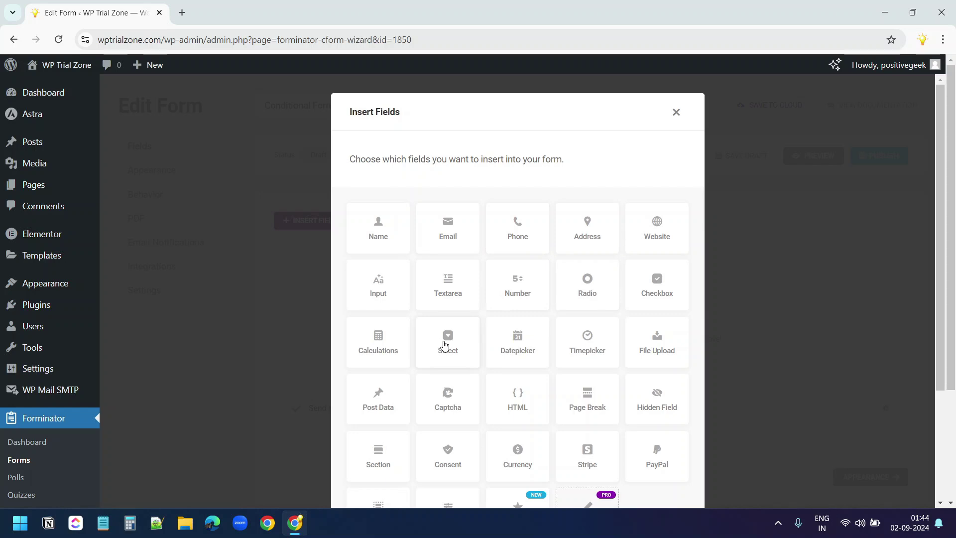
{"action": "left_click", "coordinate": [447, 345]}
{"action": "scroll", "coordinate": [450, 341], "scroll_direction": "down", "scroll_amount": 3}
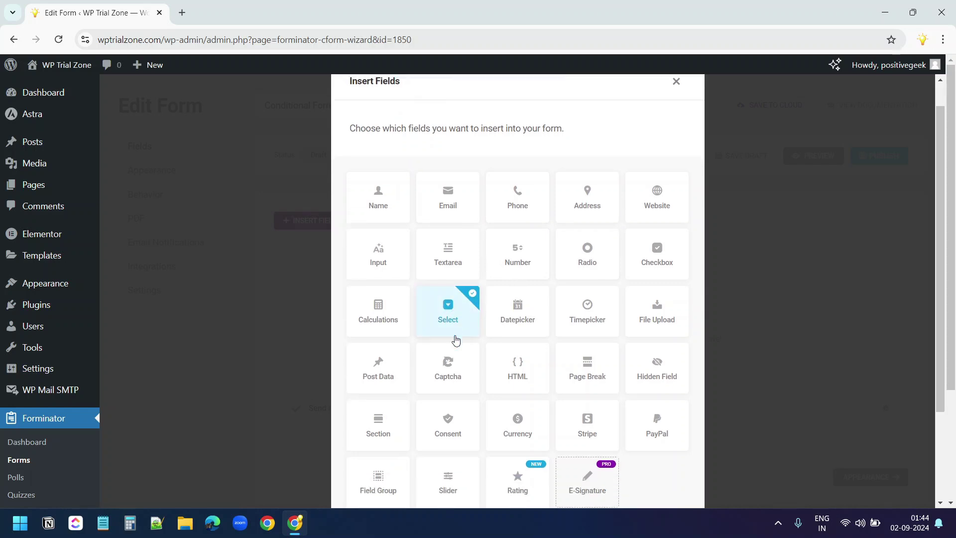
{"action": "left_click", "coordinate": [647, 462]}
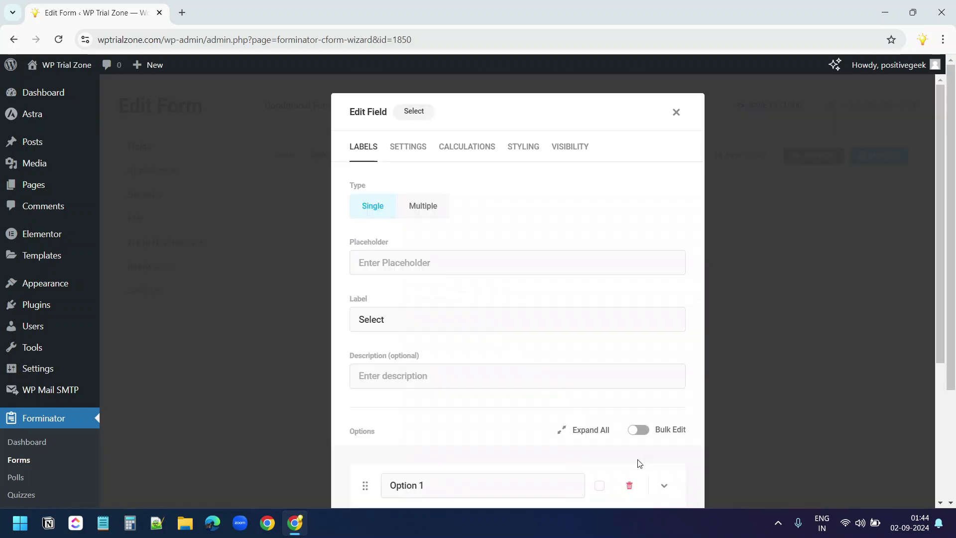
{"action": "left_click_drag", "start_coordinate": [386, 319], "coordinate": [353, 321]}
{"action": "type", "text": "Select"}
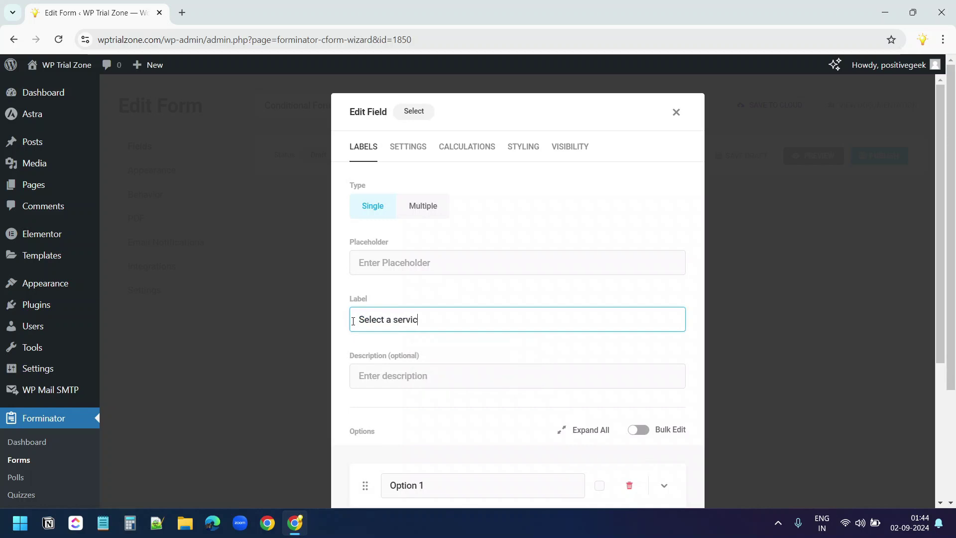
Step: Set its options to Website Design, SEO and Graphics Design and apply
{"action": "scroll", "coordinate": [452, 344], "scroll_direction": "down", "scroll_amount": 4}
{"action": "left_click_drag", "start_coordinate": [444, 277], "coordinate": [299, 285]}
{"action": "type", "text": "Website"}
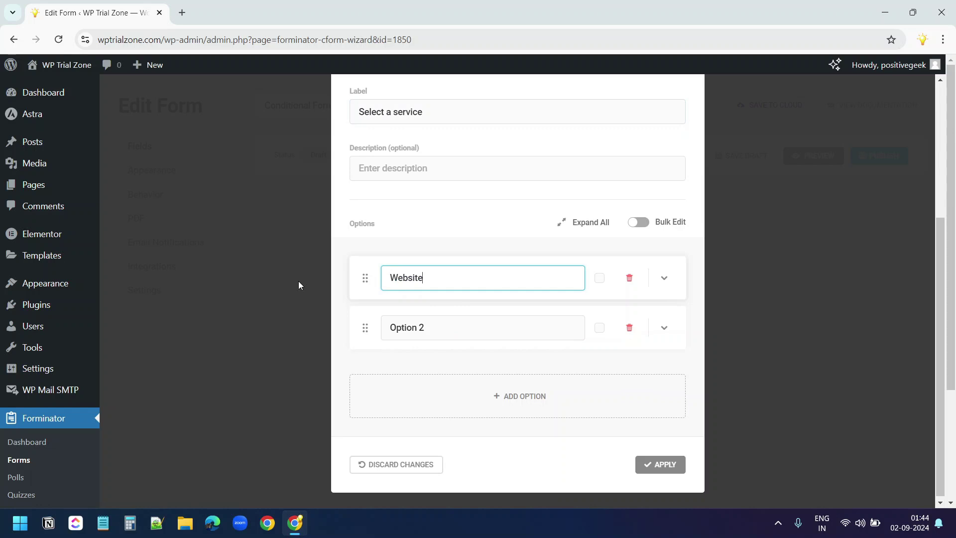
{"action": "left_click_drag", "start_coordinate": [451, 329], "coordinate": [363, 326]}
{"action": "type", "text": "S"}
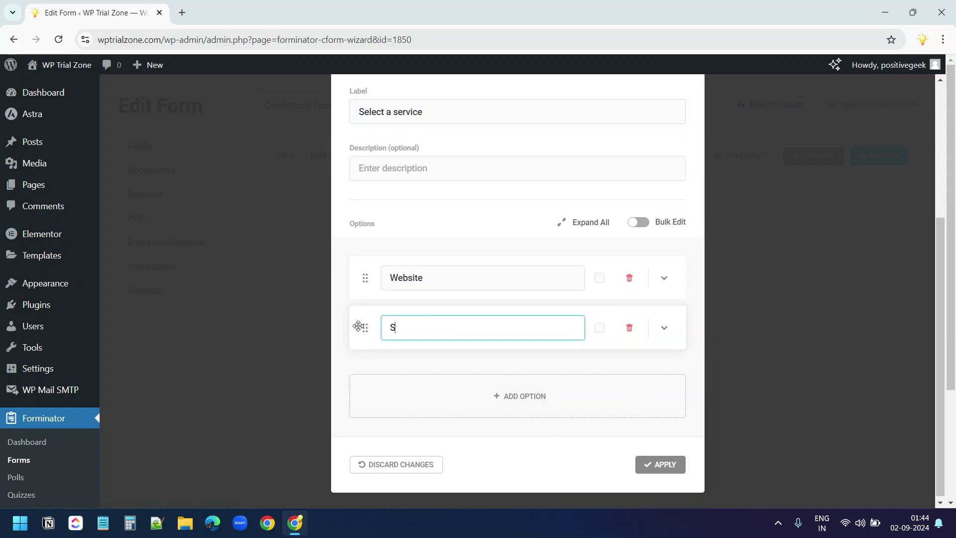
{"action": "left_click", "coordinate": [514, 406]}
{"action": "left_click_drag", "start_coordinate": [460, 428], "coordinate": [367, 430]}
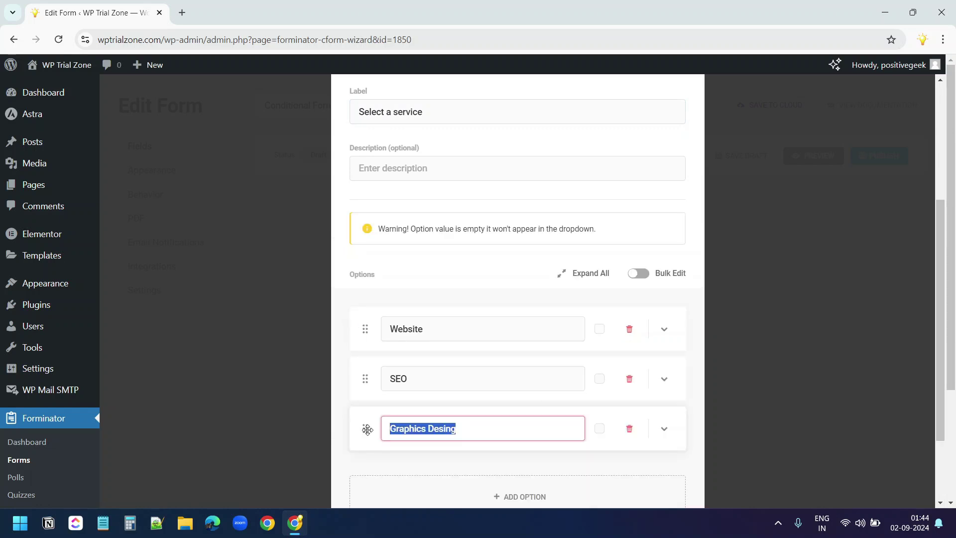
{"action": "type", "text": "Graphics"}
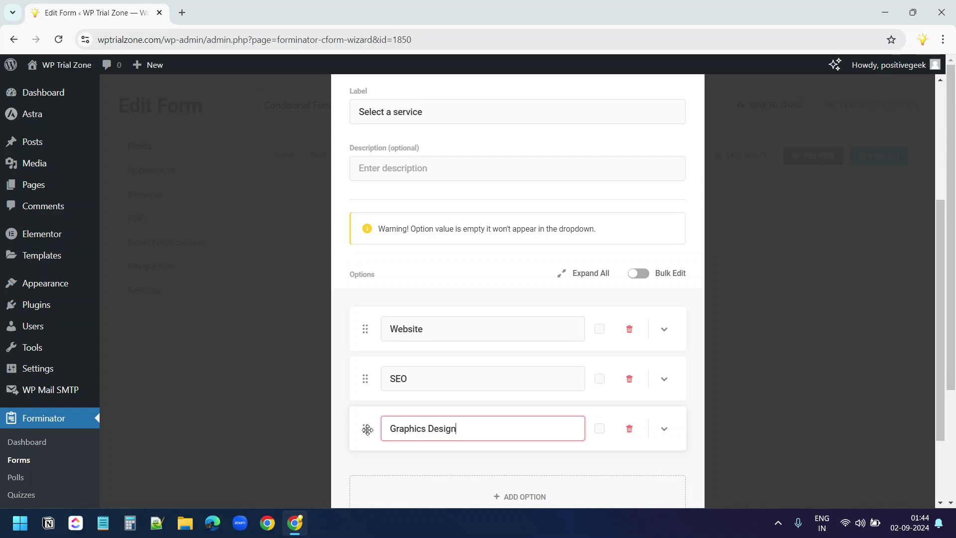
{"action": "left_click", "coordinate": [456, 333]}
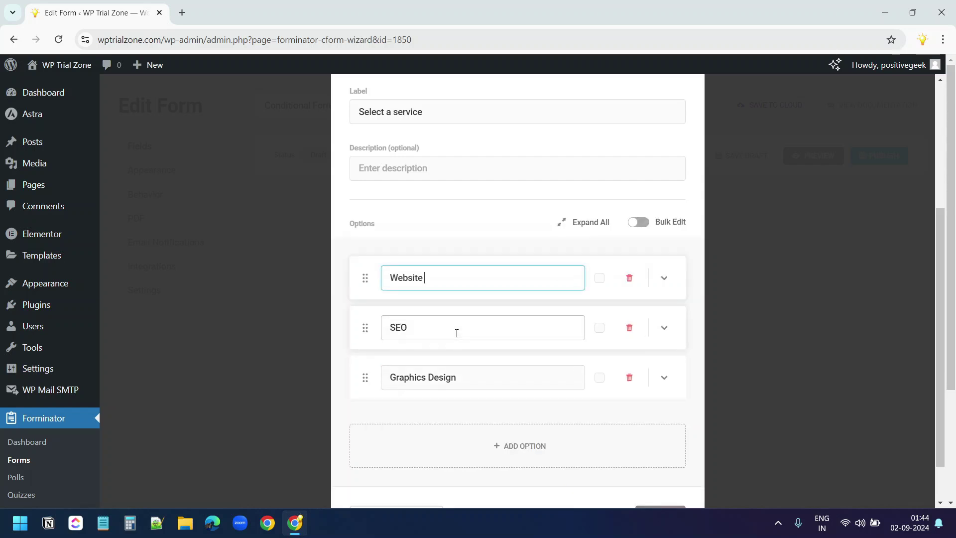
{"action": "scroll", "coordinate": [661, 464], "scroll_direction": "down", "scroll_amount": 2}
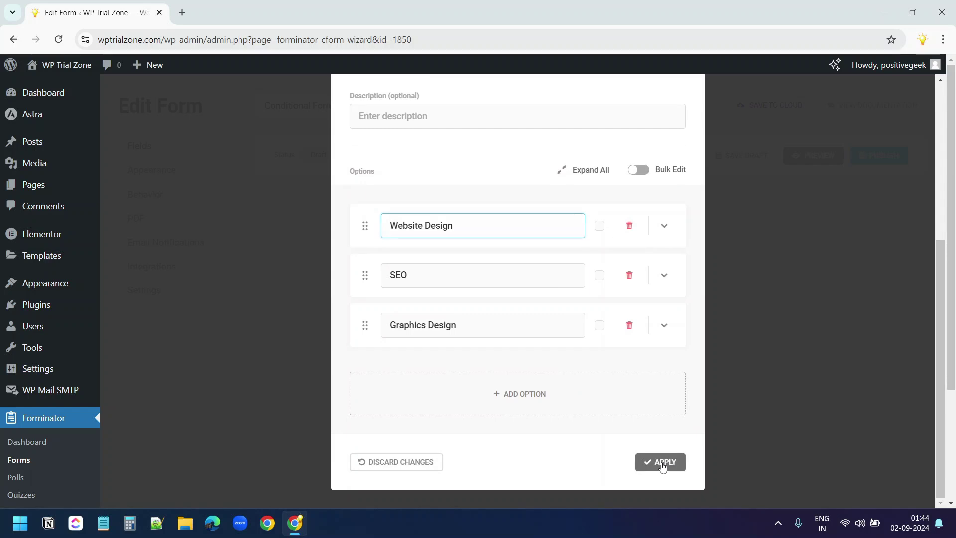
{"action": "left_click", "coordinate": [662, 462]}
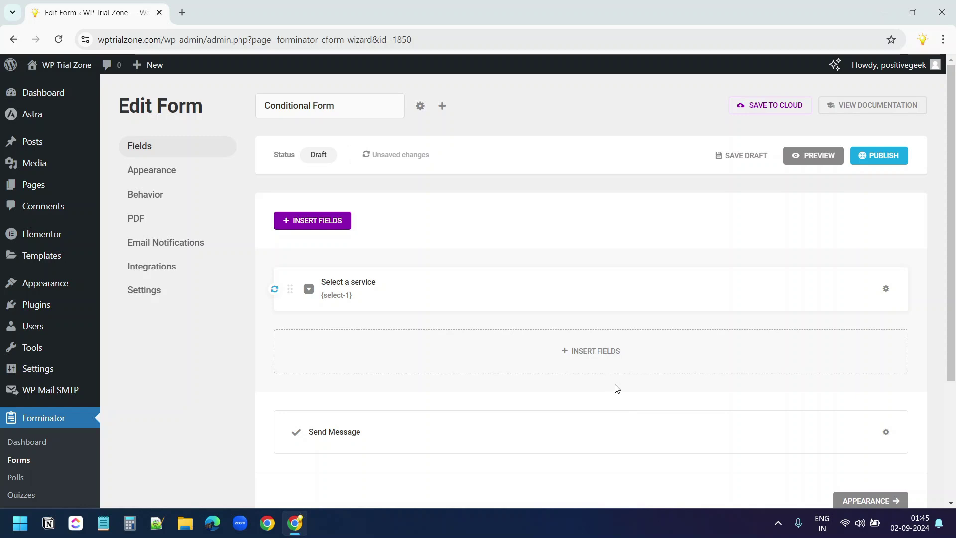
Step: Insert another Select dropdown field into the form
{"action": "left_click", "coordinate": [568, 357]}
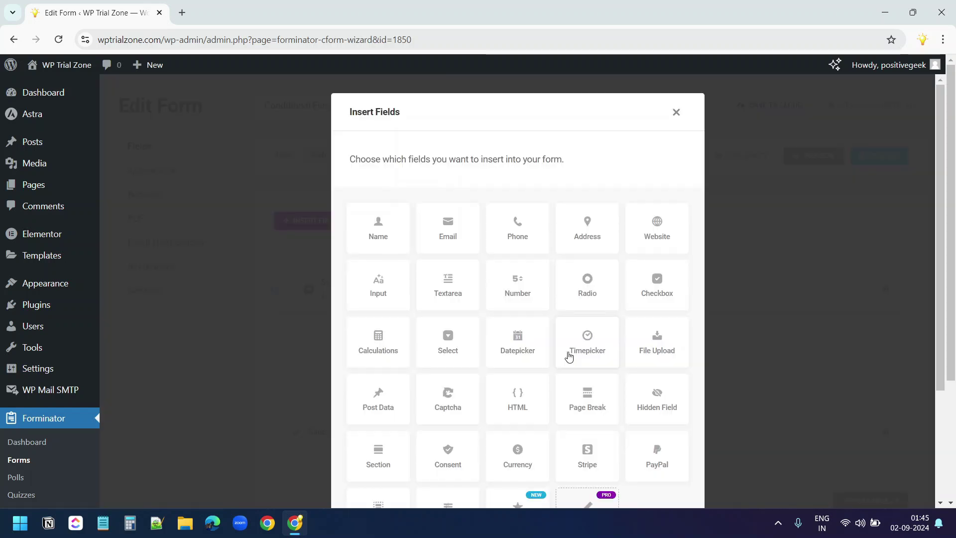
{"action": "scroll", "coordinate": [568, 356], "scroll_direction": "down", "scroll_amount": 2}
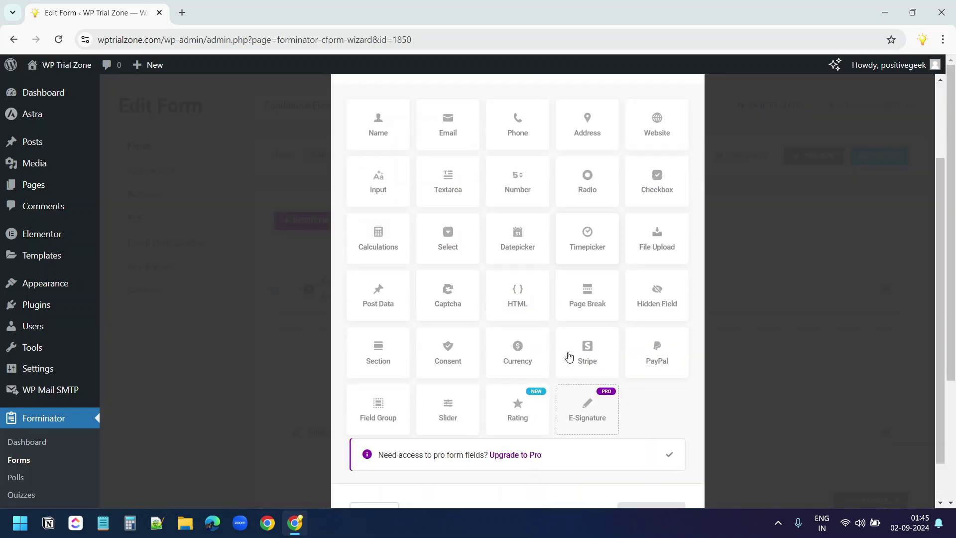
{"action": "left_click", "coordinate": [450, 237]}
{"action": "scroll", "coordinate": [484, 451], "scroll_direction": "down", "scroll_amount": 1}
{"action": "left_click", "coordinate": [635, 462]}
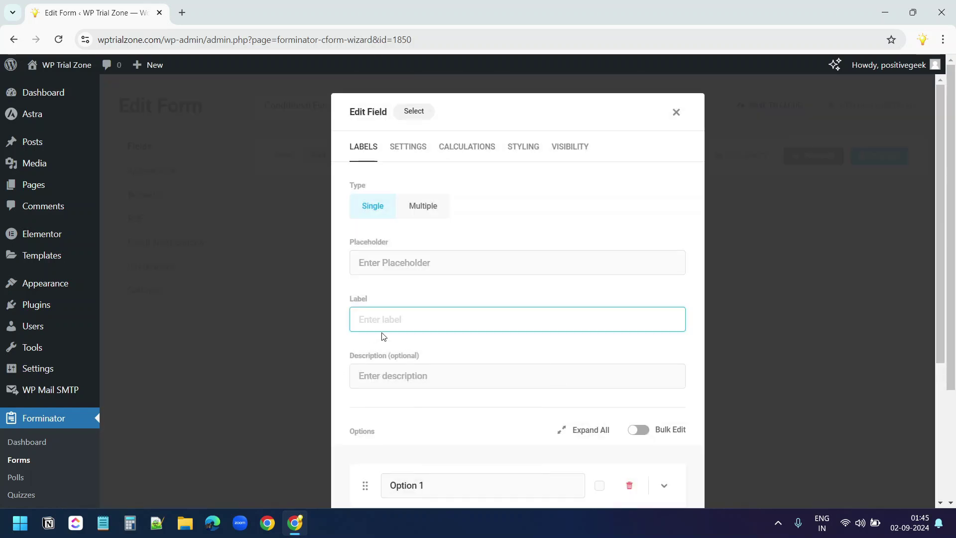
Step: Label it 'Type of Website' with options E-Commere, Blog and Portfolio
{"action": "left_click", "coordinate": [390, 321]}
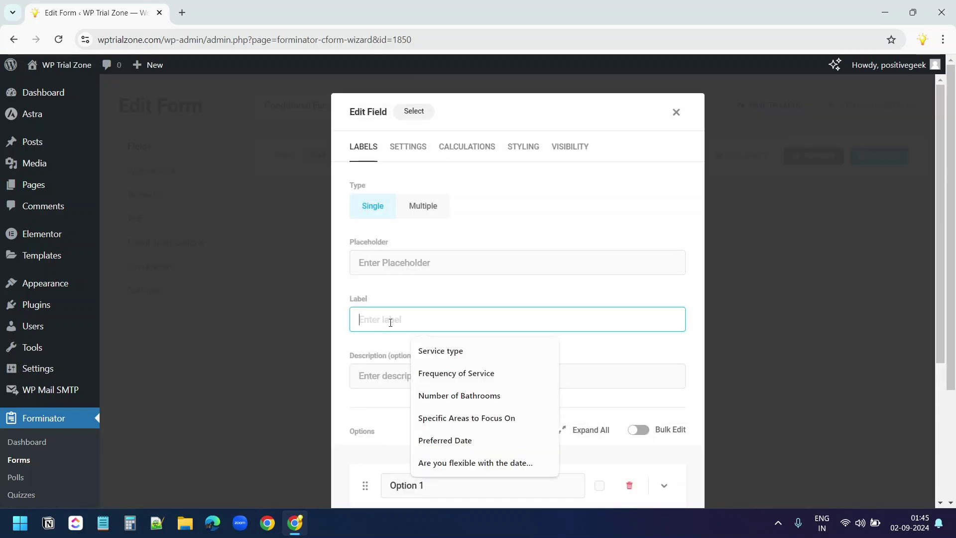
{"action": "type", "text": "Type of Website"}
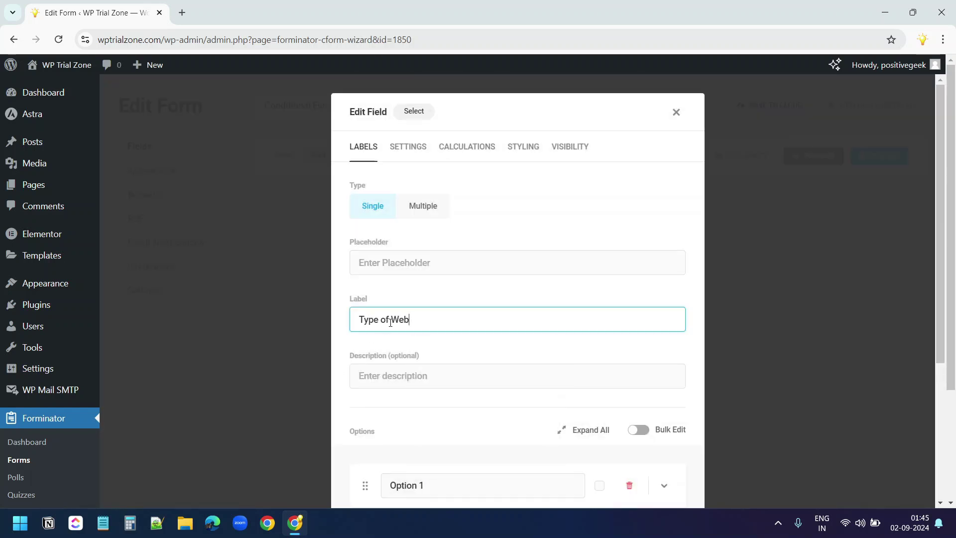
{"action": "key", "text": "Tab"}
{"action": "key", "text": "Tab"}
{"action": "key", "text": "Tab"}
{"action": "key", "text": "Tab"}
{"action": "type", "text": "E-Comme"}
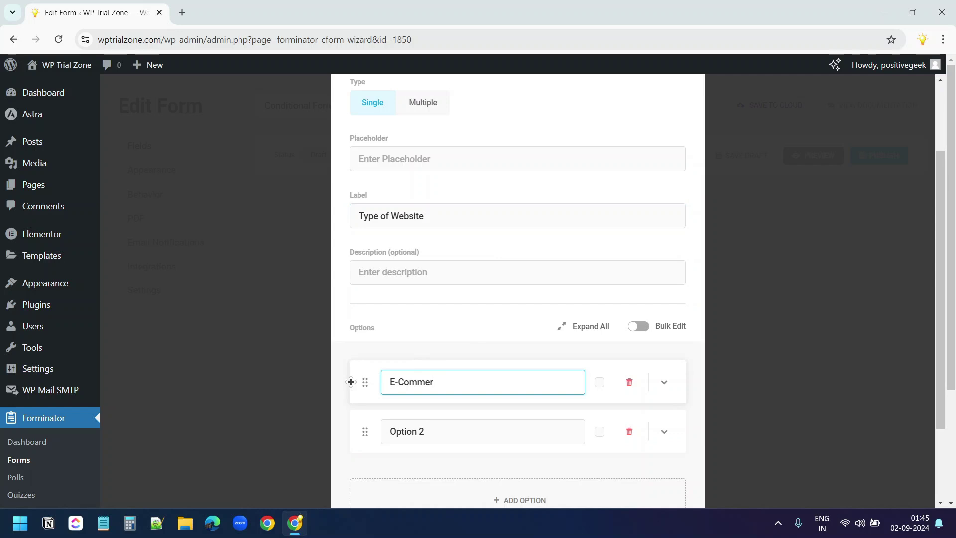
{"action": "type", "text": "rs"}
{"action": "key", "text": "BackSpace"}
{"action": "type", "text": "e"}
{"action": "key", "text": "Tab"}
{"action": "key", "text": "Tab"}
{"action": "key", "text": "Tab"}
{"action": "key", "text": "Tab"}
{"action": "type", "text": "Blog"}
{"action": "left_click", "coordinate": [450, 490]}
{"action": "type", "text": "Port"}
{"action": "scroll", "coordinate": [442, 323], "scroll_direction": "down", "scroll_amount": 4}
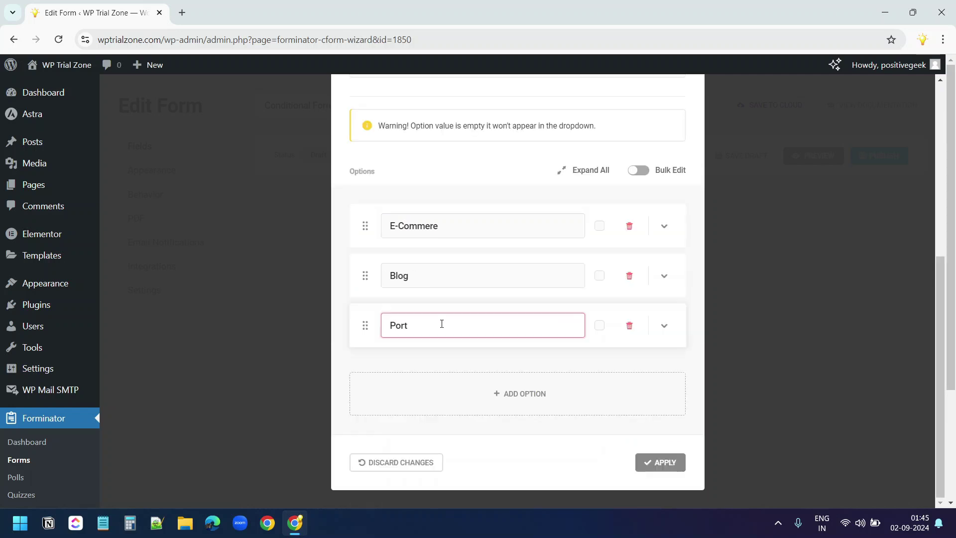
{"action": "scroll", "coordinate": [493, 381], "scroll_direction": "up", "scroll_amount": 6}
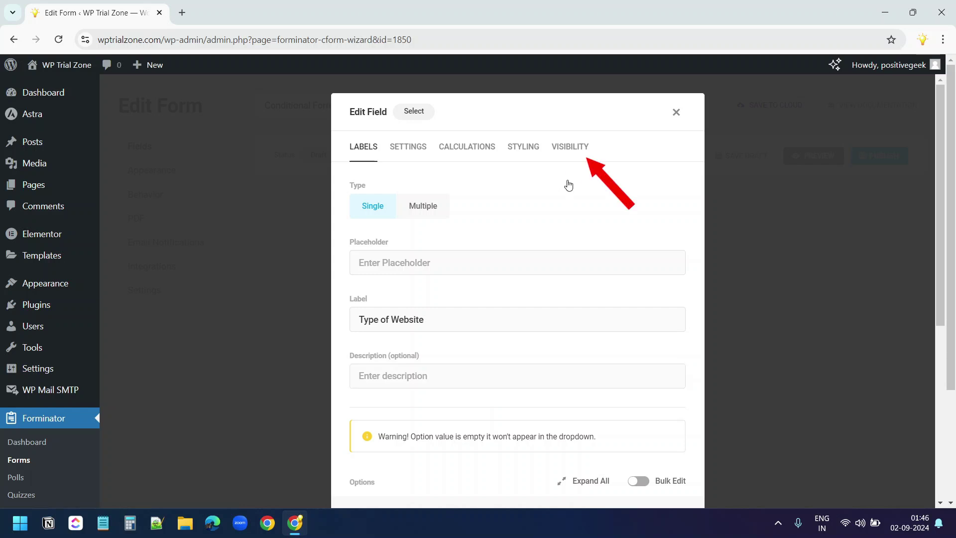
Step: Give Type of Website a visibility rule: show when Select a service is Website Design
{"action": "left_click", "coordinate": [576, 152]}
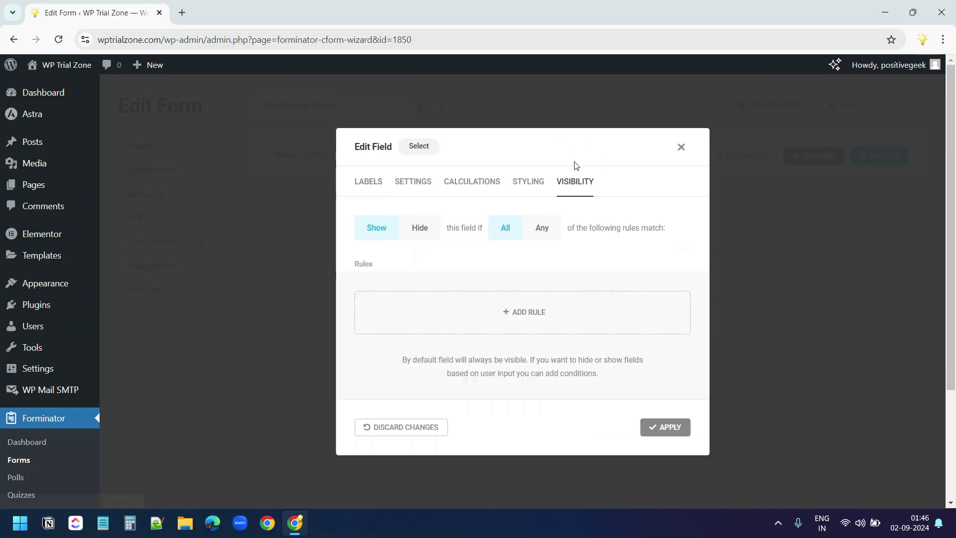
{"action": "left_click", "coordinate": [522, 317]}
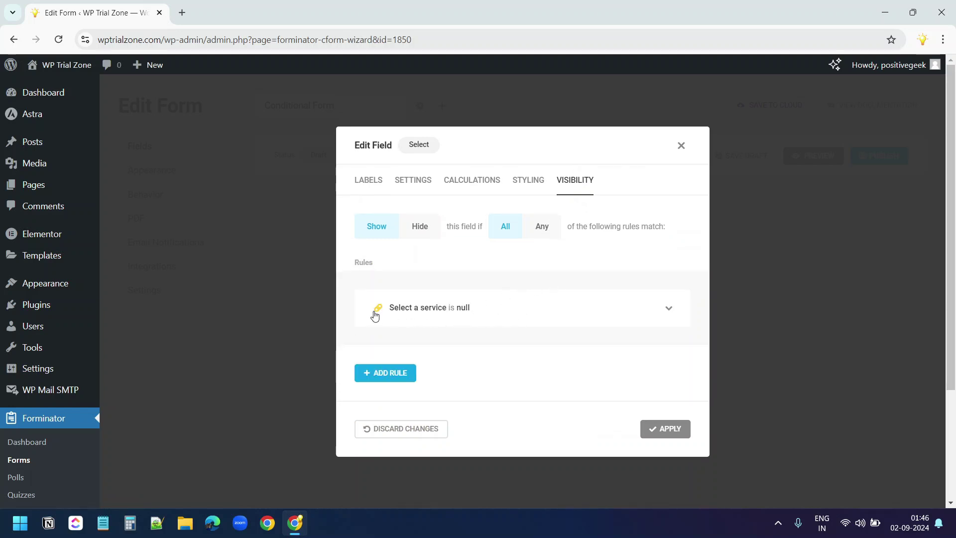
{"action": "left_click", "coordinate": [540, 311]}
{"action": "scroll", "coordinate": [540, 311], "scroll_direction": "down", "scroll_amount": 2}
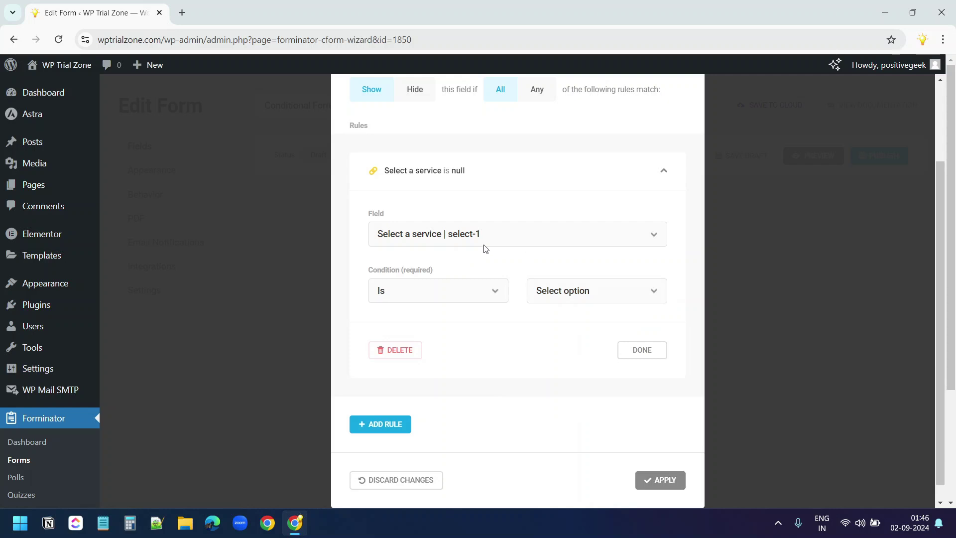
{"action": "left_click", "coordinate": [538, 293]}
{"action": "left_click", "coordinate": [577, 325]}
{"action": "left_click", "coordinate": [629, 353]}
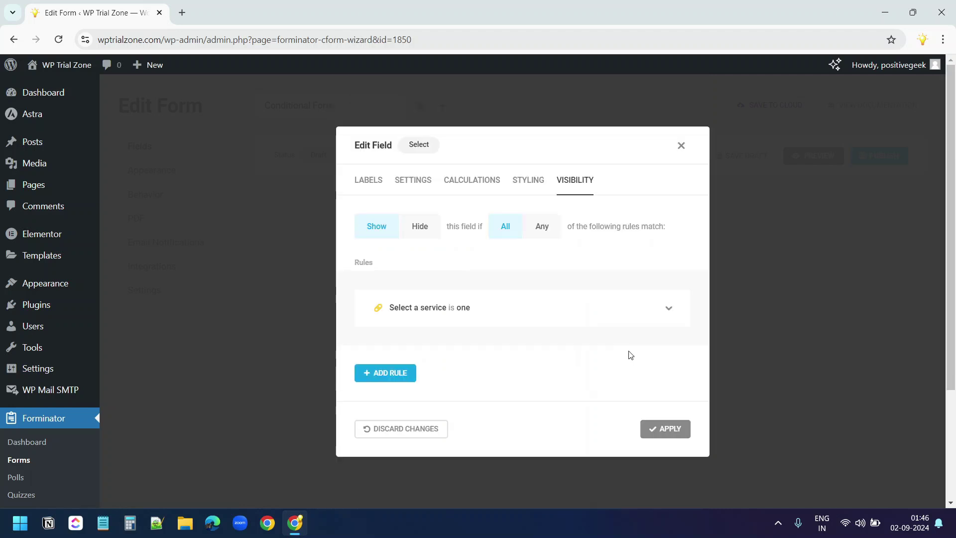
{"action": "left_click", "coordinate": [666, 429]}
Step: Publish the form and preview it with SEO chosen as the service
{"action": "left_click", "coordinate": [876, 157]}
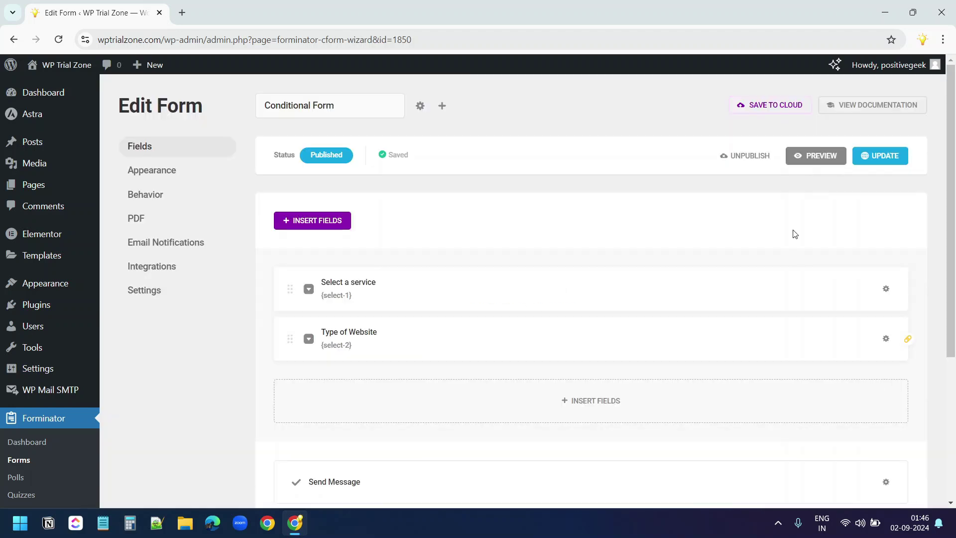
{"action": "left_click", "coordinate": [819, 158]}
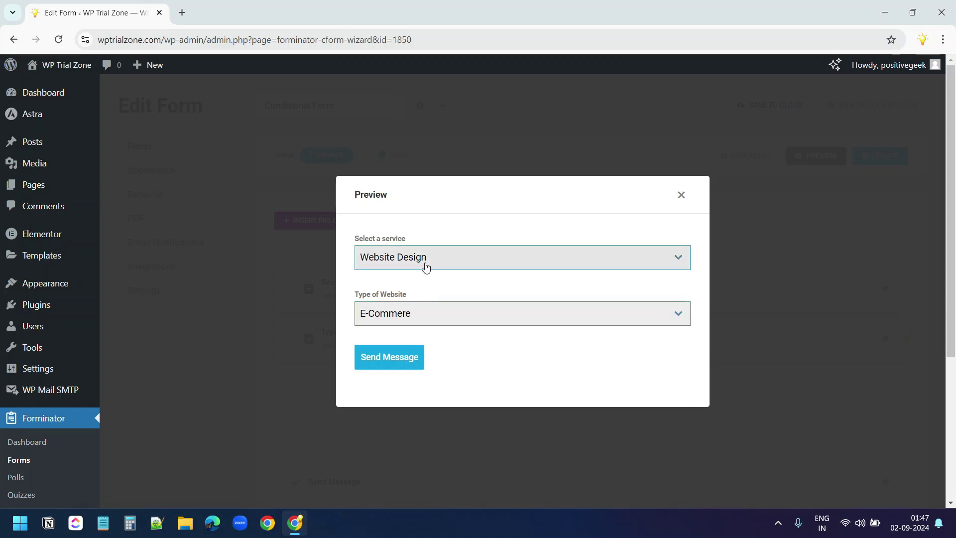
{"action": "left_click", "coordinate": [426, 267]}
{"action": "left_click", "coordinate": [422, 345]}
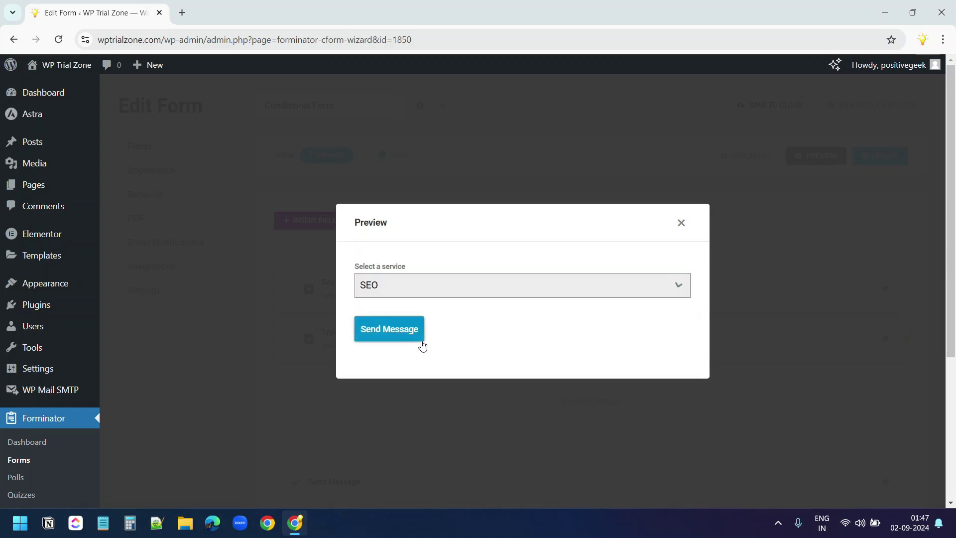
Step: Test Graphics Design and Website Design, checking the Type of Website choices, then close the preview
{"action": "left_click", "coordinate": [493, 285]}
{"action": "key", "text": "Down"}
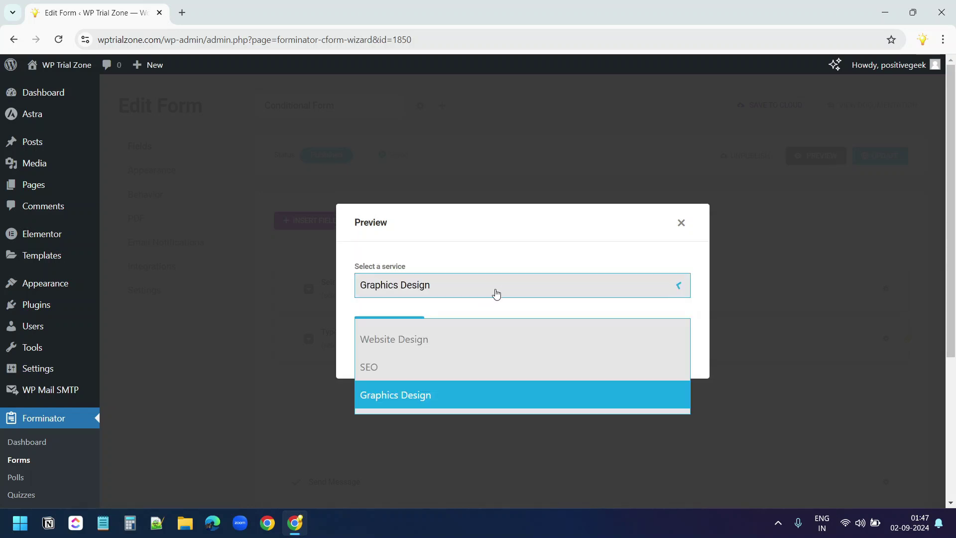
{"action": "key", "text": "Return"}
{"action": "left_click", "coordinate": [496, 285]}
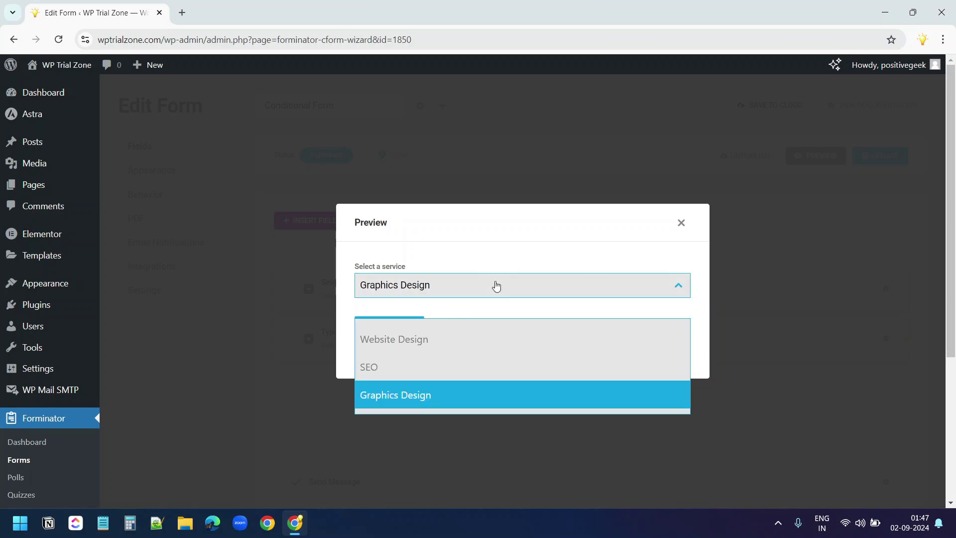
{"action": "left_click", "coordinate": [477, 339]}
{"action": "left_click", "coordinate": [445, 324]}
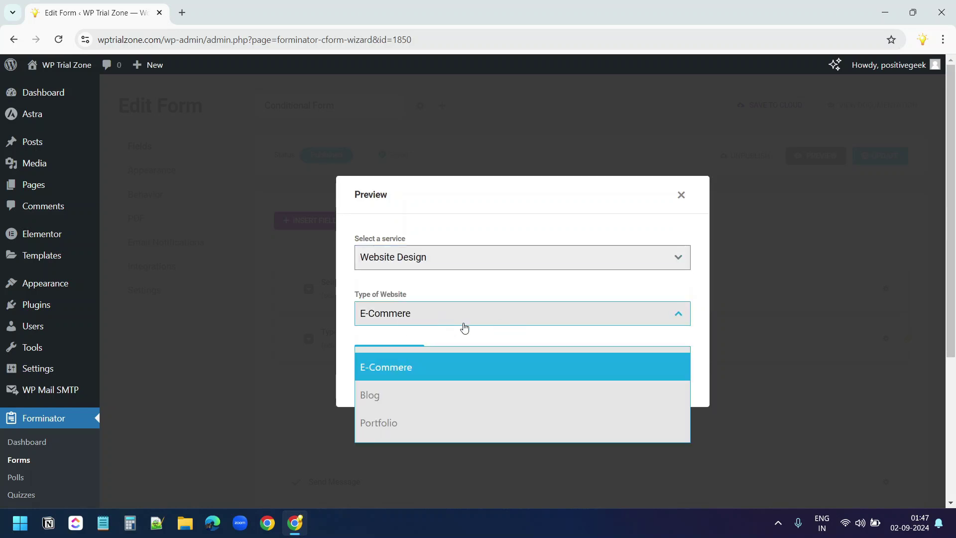
{"action": "left_click", "coordinate": [325, 301]}
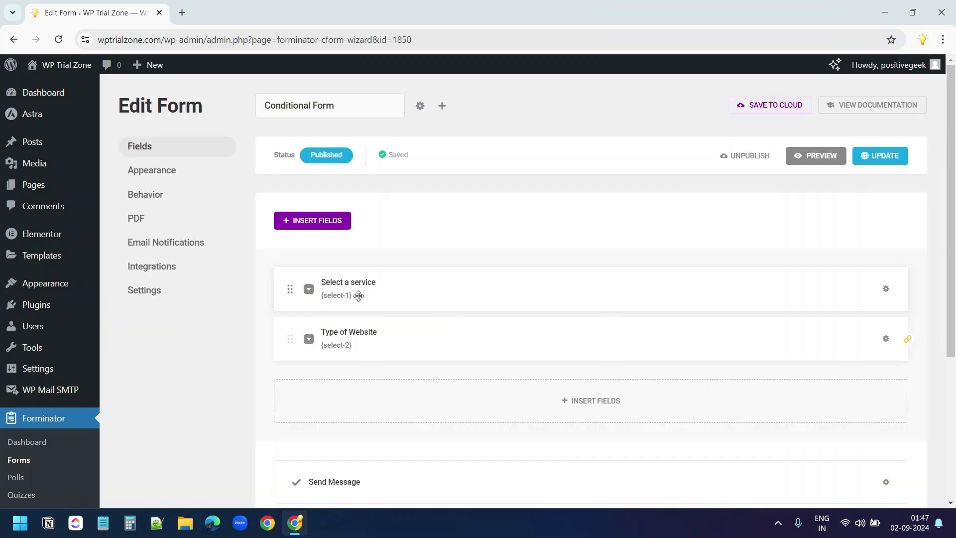
Step: Copy the 'Select a service' label into the dropdown's placeholder and apply
{"action": "left_click", "coordinate": [886, 288]}
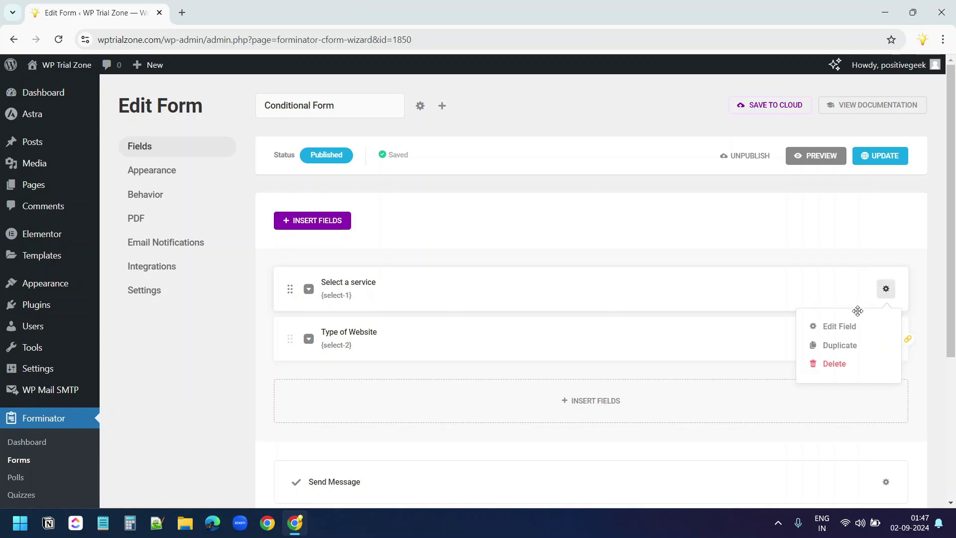
{"action": "left_click", "coordinate": [839, 326]}
{"action": "left_click_drag", "start_coordinate": [547, 319], "coordinate": [309, 324]}
{"action": "key", "text": "ctrl+c"}
{"action": "left_click", "coordinate": [395, 258]}
{"action": "key", "text": "ctrl+v"}
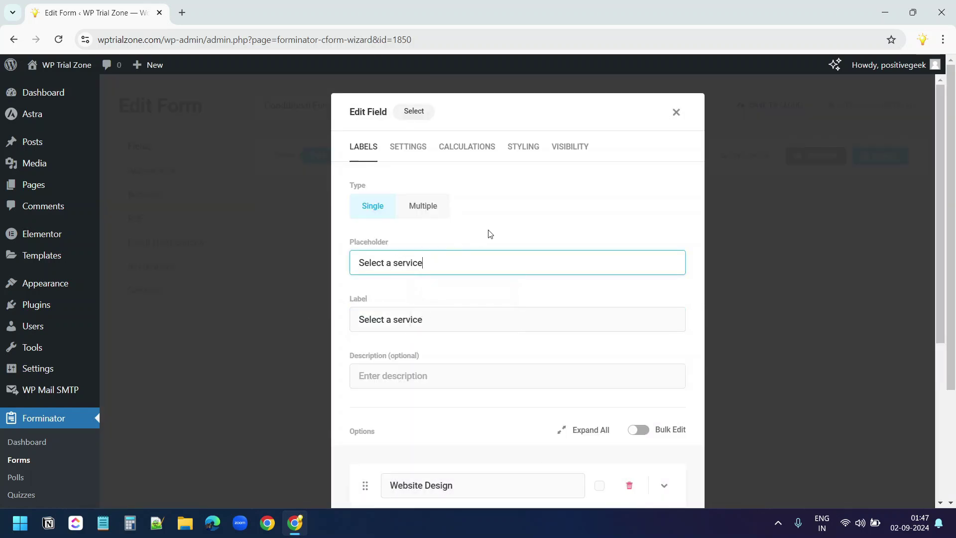
{"action": "scroll", "coordinate": [608, 310], "scroll_direction": "down", "scroll_amount": 5}
{"action": "left_click", "coordinate": [668, 464]}
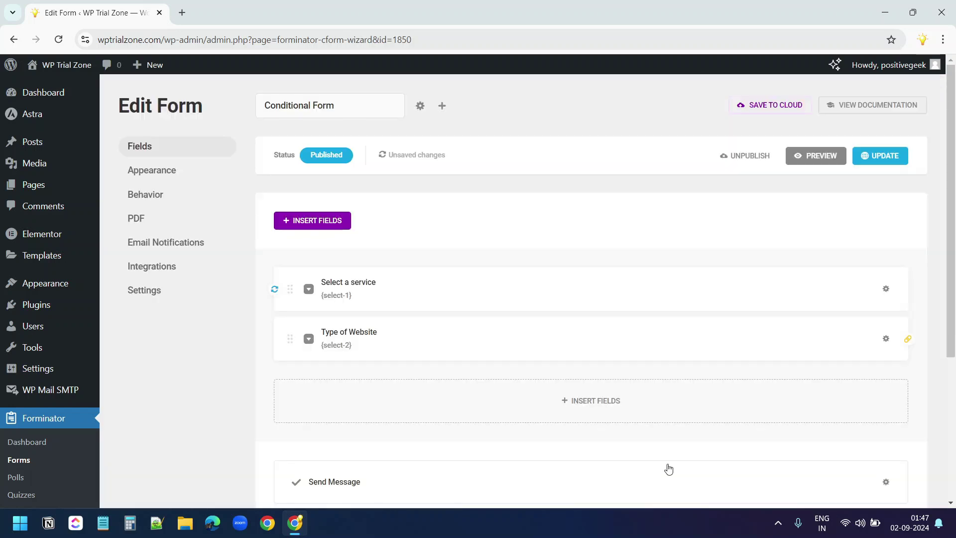
Step: Preview the form to check the service choices, then close it
{"action": "left_click", "coordinate": [819, 155]}
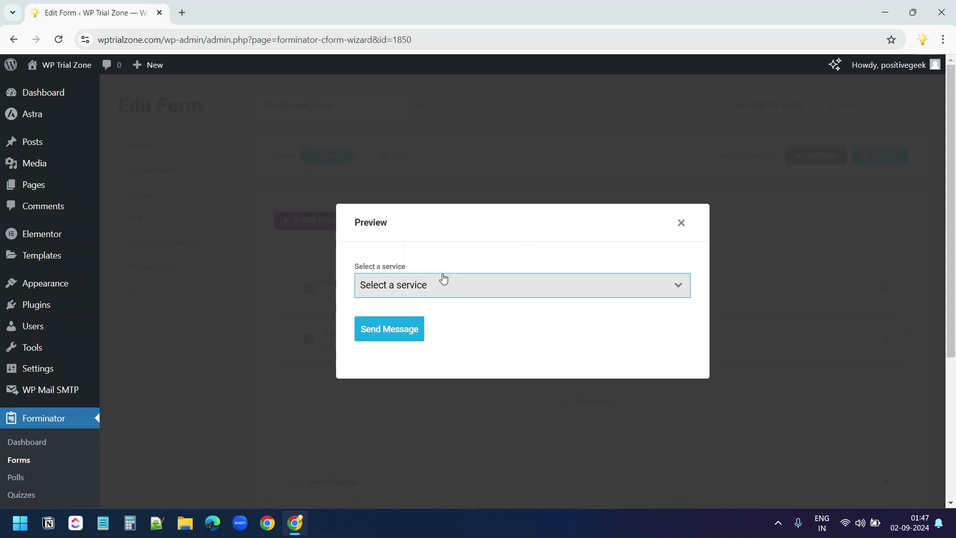
{"action": "left_click", "coordinate": [467, 289]}
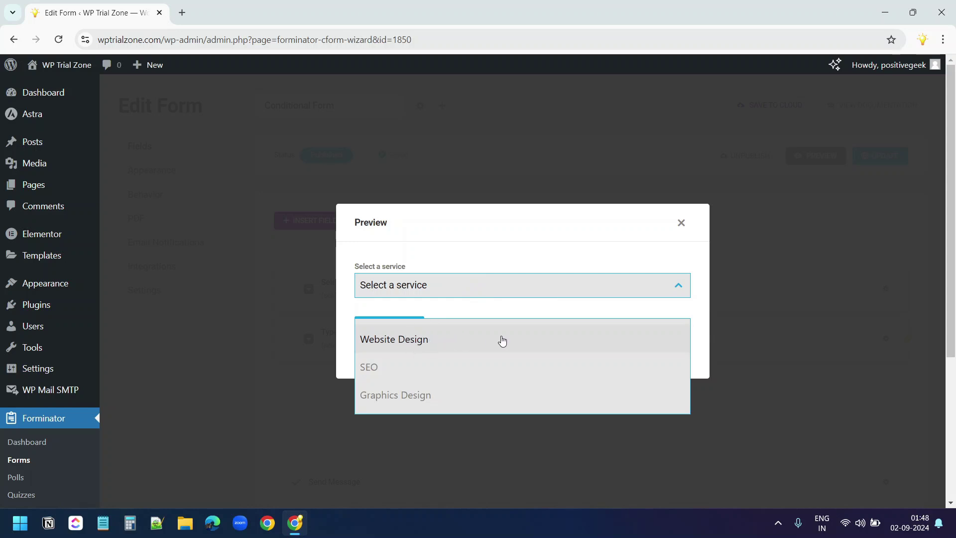
{"action": "key", "text": "Escape"}
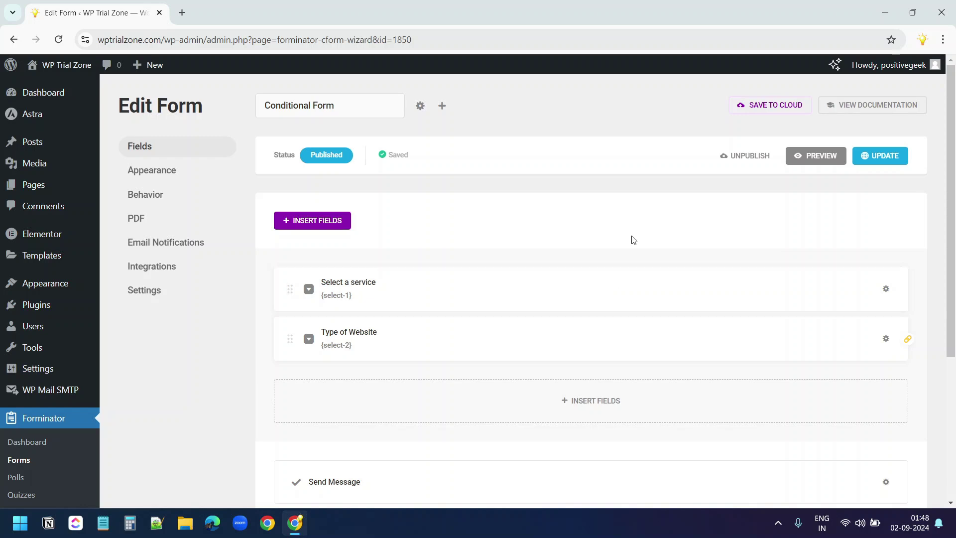
{"action": "left_click", "coordinate": [603, 409]}
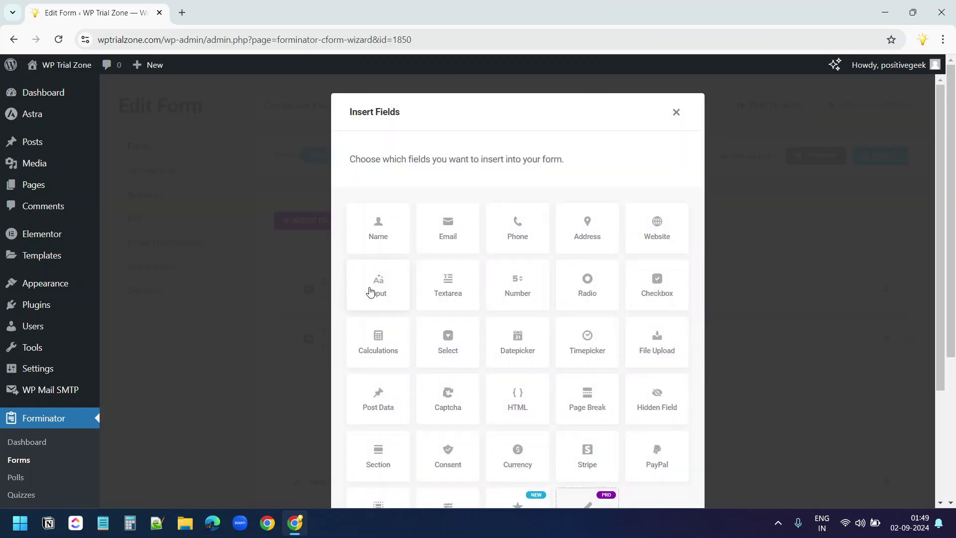
{"action": "left_click", "coordinate": [371, 291]}
{"action": "scroll", "coordinate": [689, 433], "scroll_direction": "down", "scroll_amount": 3}
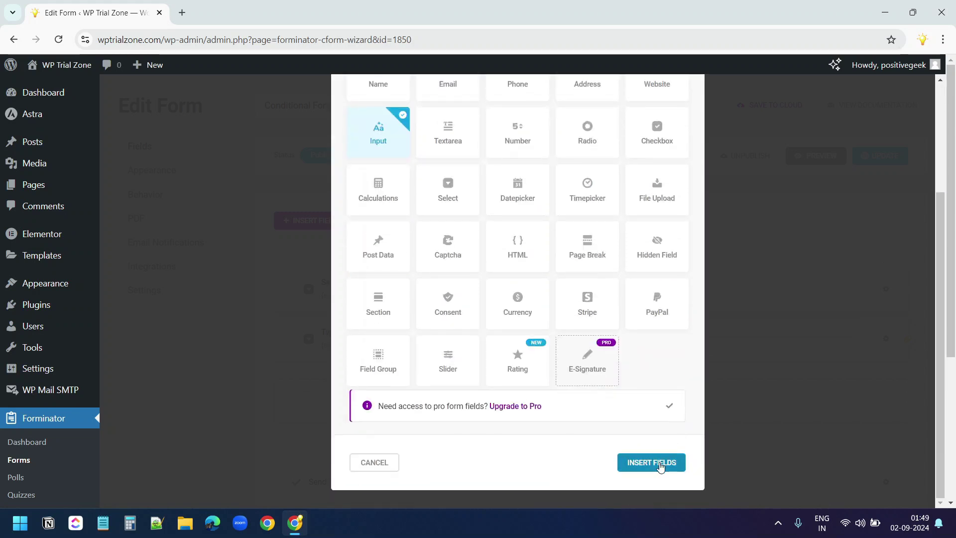
{"action": "left_click", "coordinate": [662, 463]}
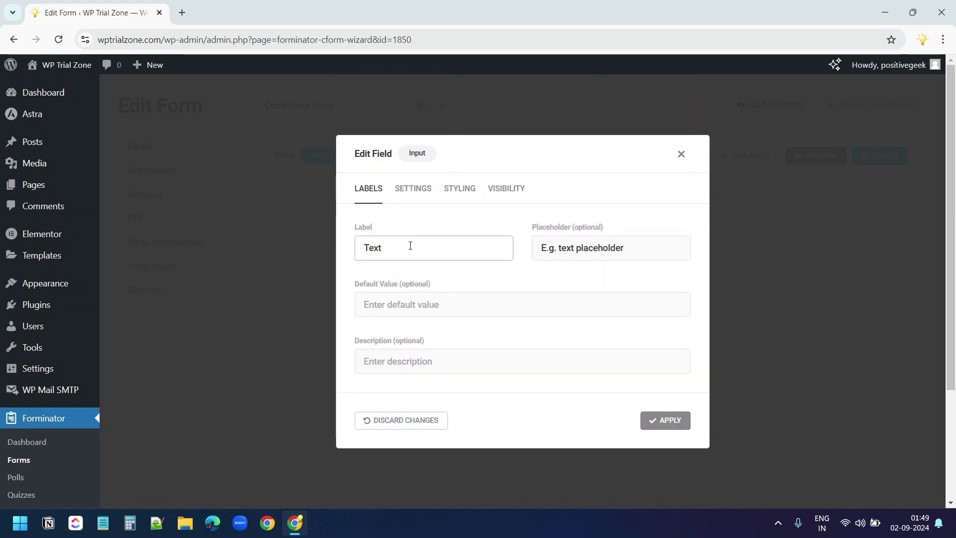
{"action": "left_click_drag", "start_coordinate": [411, 246], "coordinate": [358, 247]}
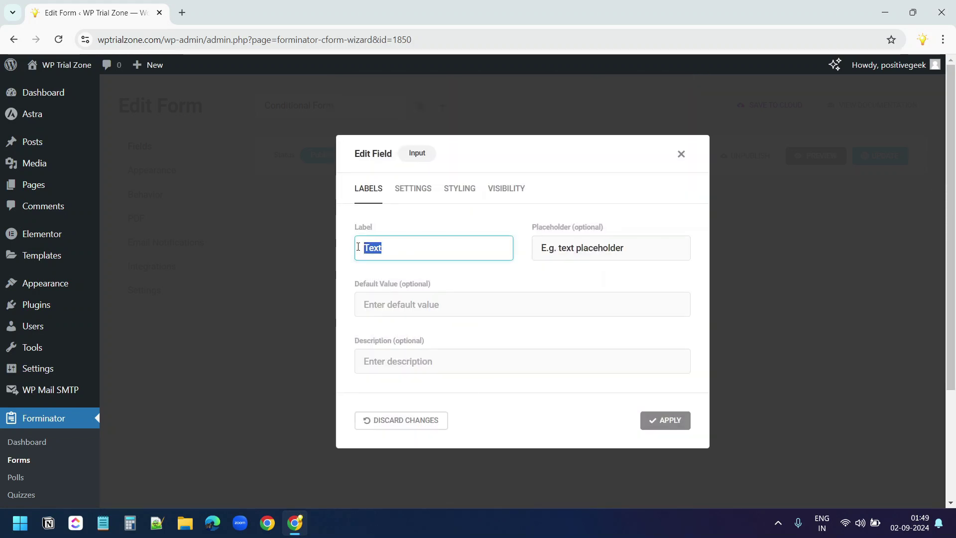
{"action": "type", "text": "Website URL"}
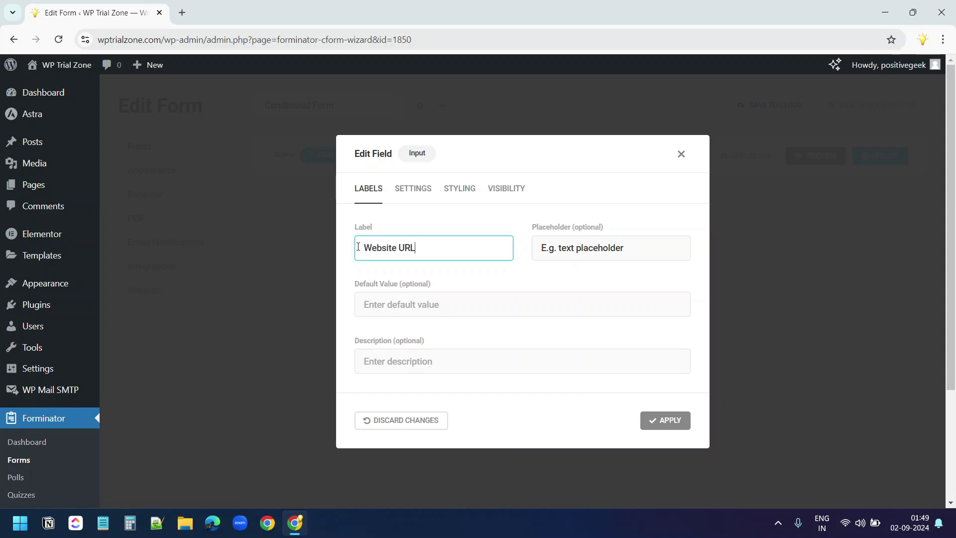
{"action": "key", "text": "Tab"}
{"action": "type", "text": "E.g. www.example.com"}
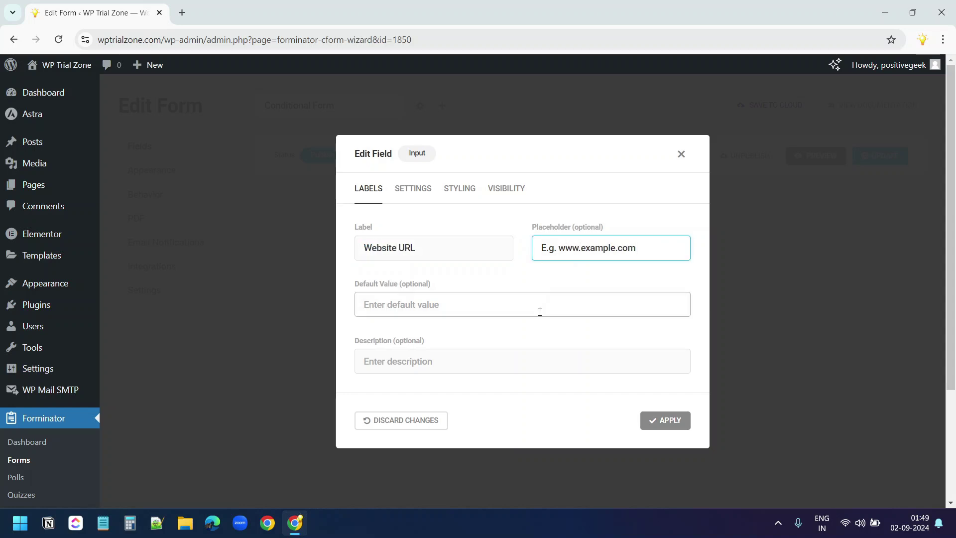
Step: Make Website URL visible only when Select a service is SEO, and apply
{"action": "left_click", "coordinate": [515, 195]}
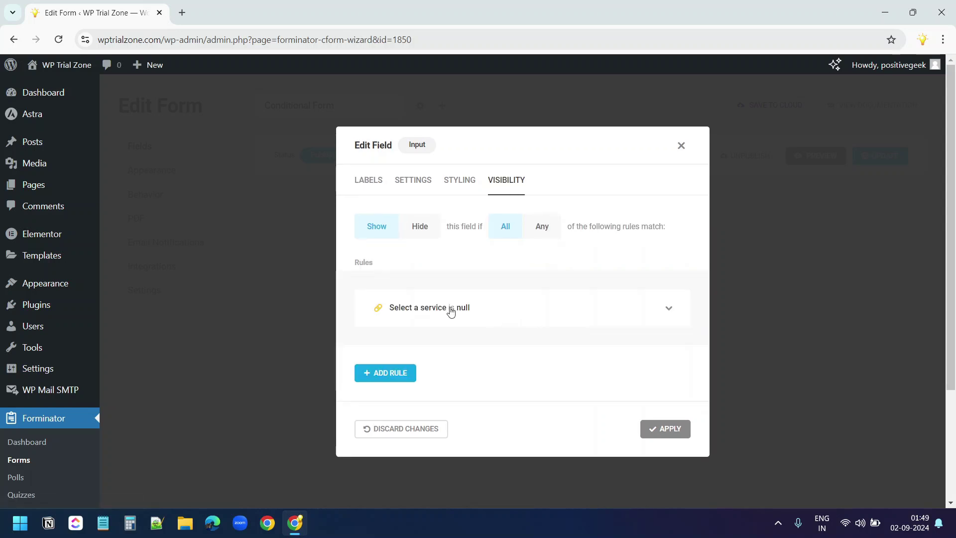
{"action": "left_click", "coordinate": [419, 313]}
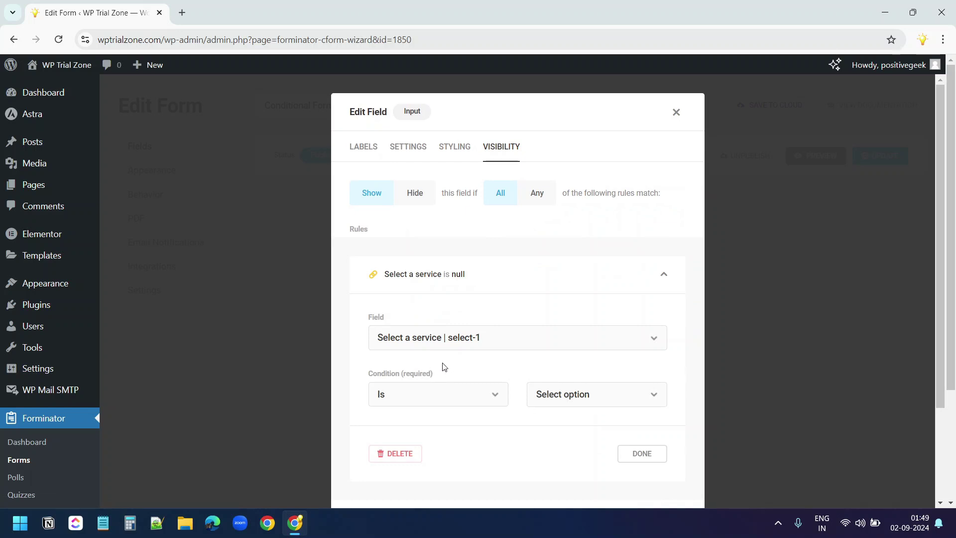
{"action": "left_click", "coordinate": [563, 395]}
{"action": "left_click", "coordinate": [563, 447]}
{"action": "left_click", "coordinate": [643, 455]}
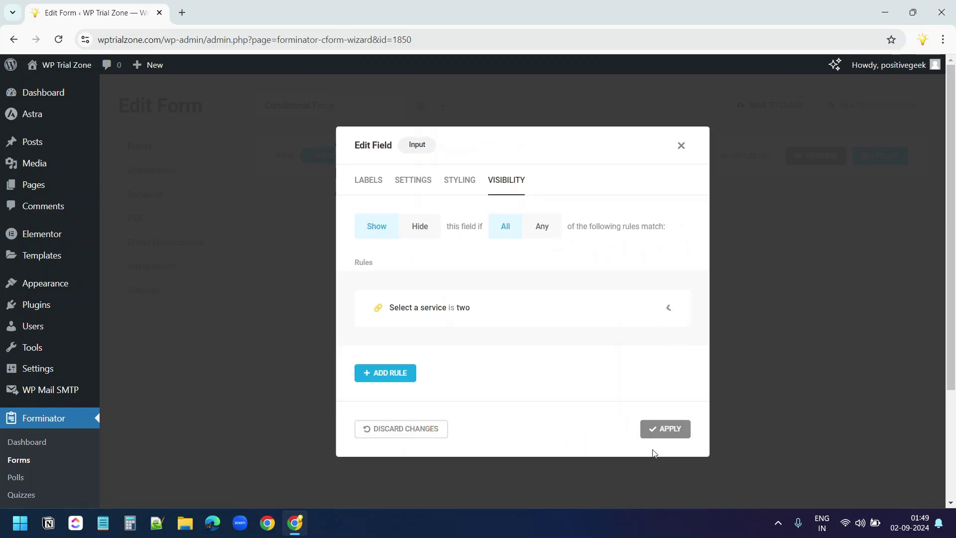
{"action": "left_click", "coordinate": [666, 428]}
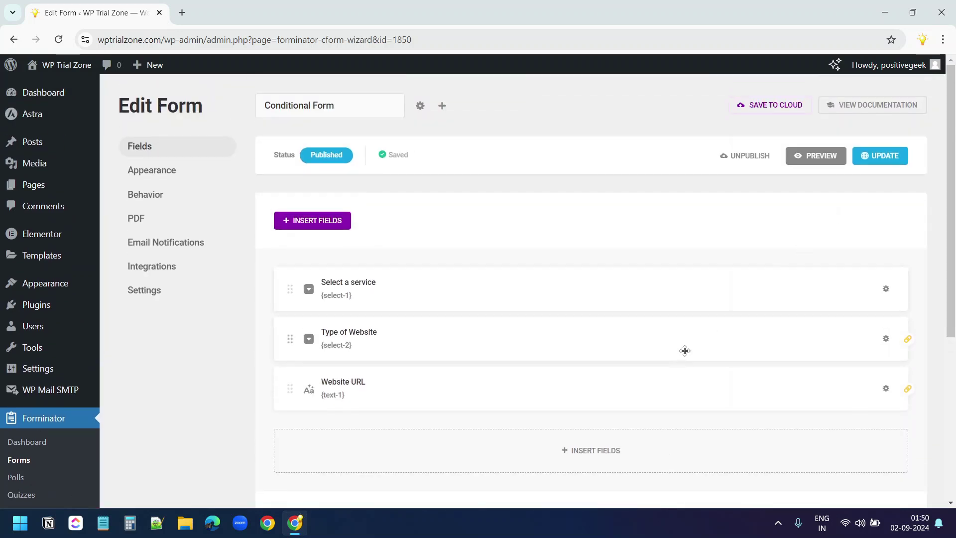
Step: Insert a Radio field labelled 'Project type'
{"action": "left_click", "coordinate": [603, 454]}
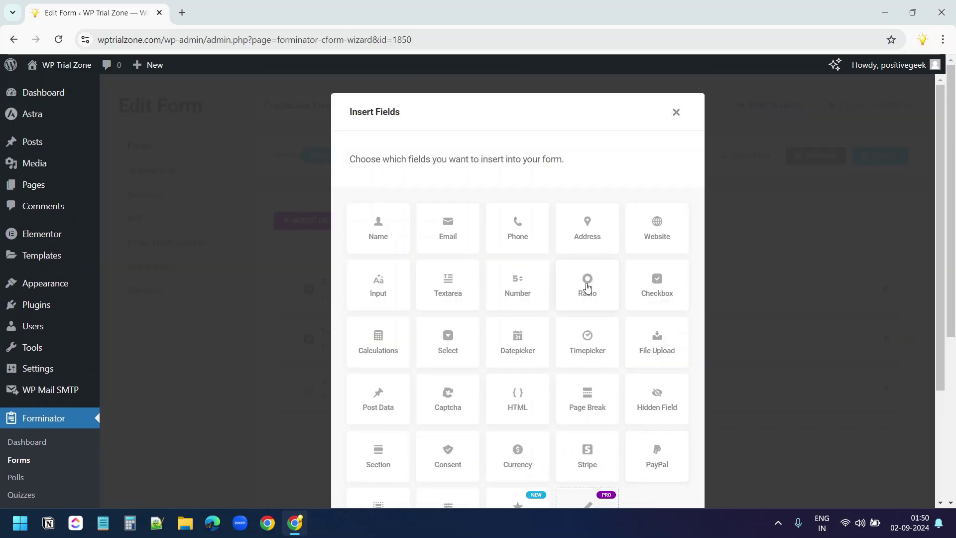
{"action": "left_click", "coordinate": [587, 288]}
{"action": "scroll", "coordinate": [447, 285], "scroll_direction": "down", "scroll_amount": 3}
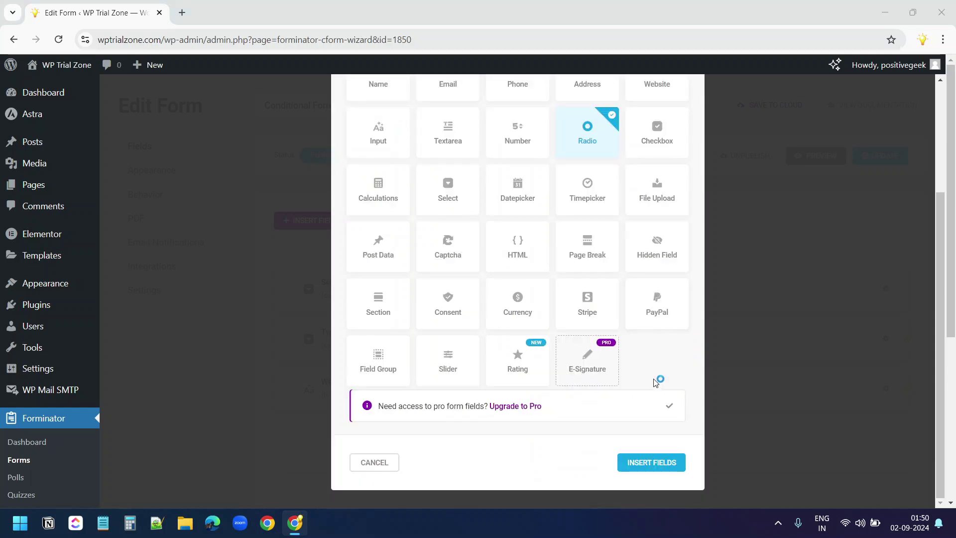
{"action": "left_click", "coordinate": [651, 461]}
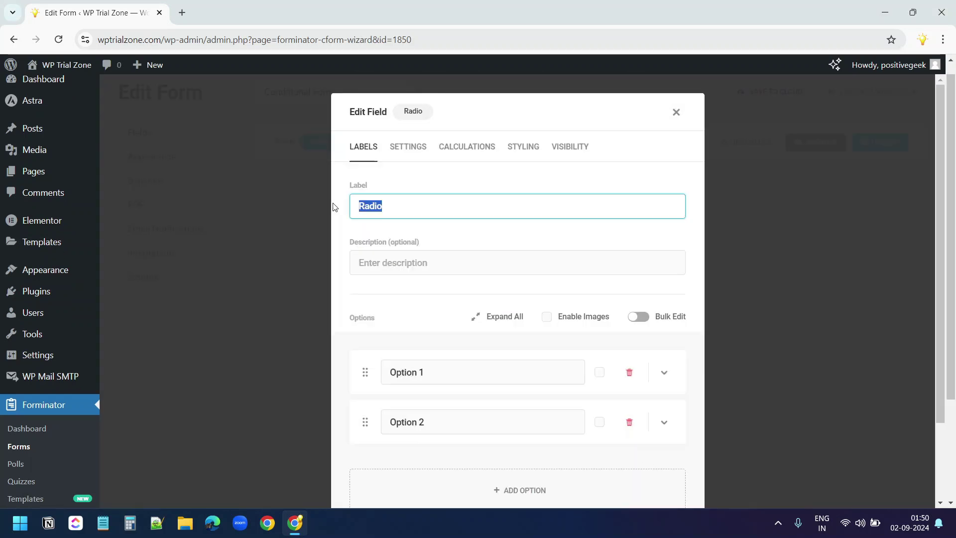
{"action": "type", "text": "Project type"}
Step: Set its options to Logo, Business Card and Brochure
{"action": "left_click", "coordinate": [383, 369]}
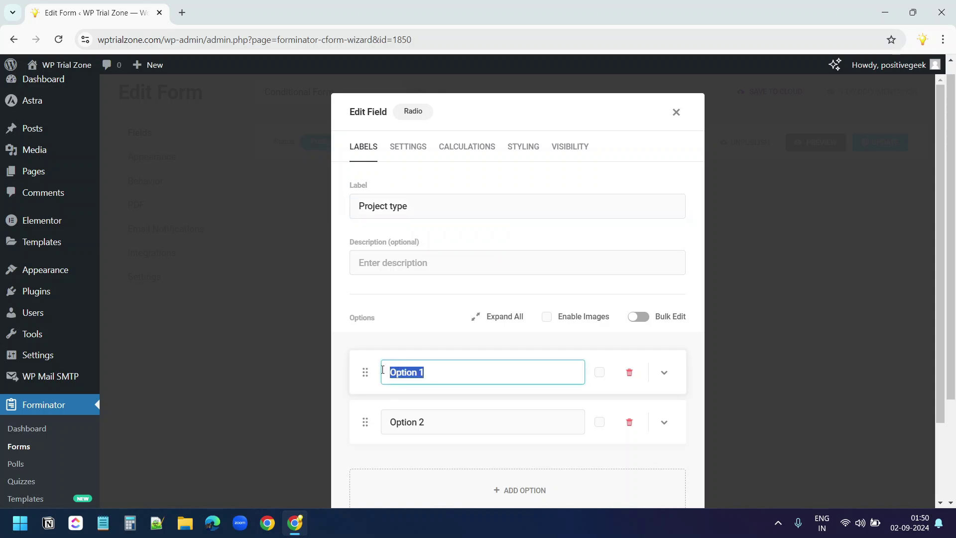
{"action": "type", "text": "Logo"}
{"action": "left_click", "coordinate": [452, 417]}
{"action": "type", "text": "Business Card"}
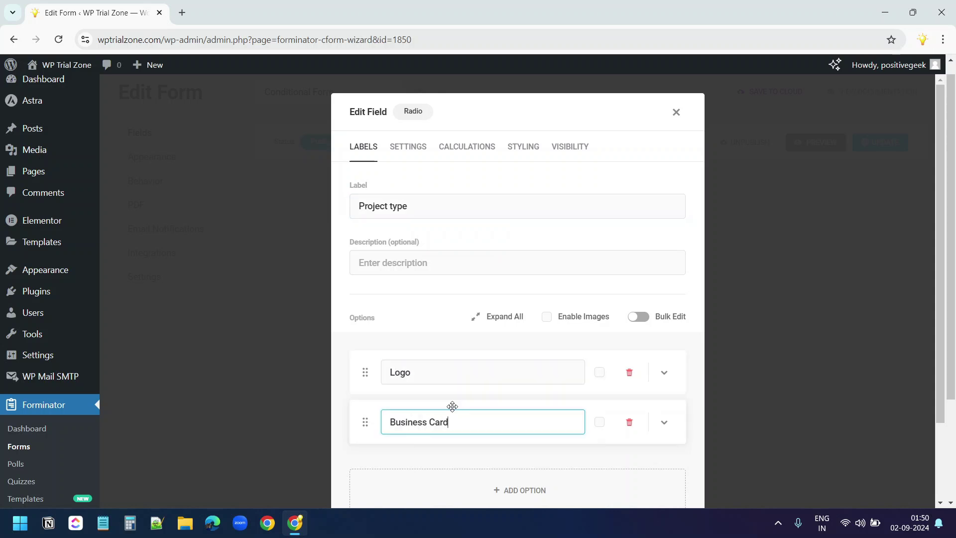
{"action": "left_click", "coordinate": [503, 476]}
{"action": "scroll", "coordinate": [443, 426], "scroll_direction": "down", "scroll_amount": 2}
{"action": "left_click", "coordinate": [444, 426]}
{"action": "type", "text": "Brochure"}
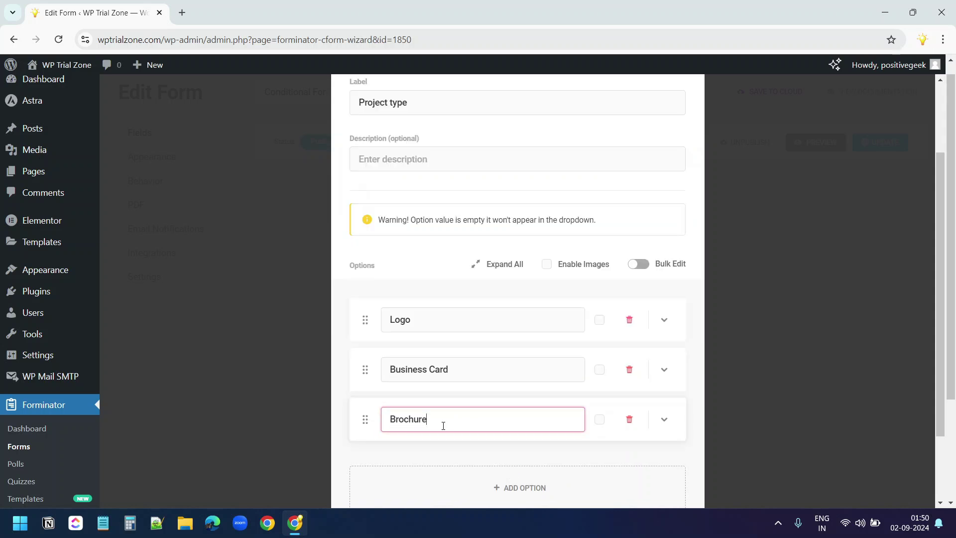
{"action": "scroll", "coordinate": [443, 426], "scroll_direction": "up", "scroll_amount": 3}
Step: Show Project type only when Select a service is Graphics Design, and apply
{"action": "left_click", "coordinate": [569, 146]}
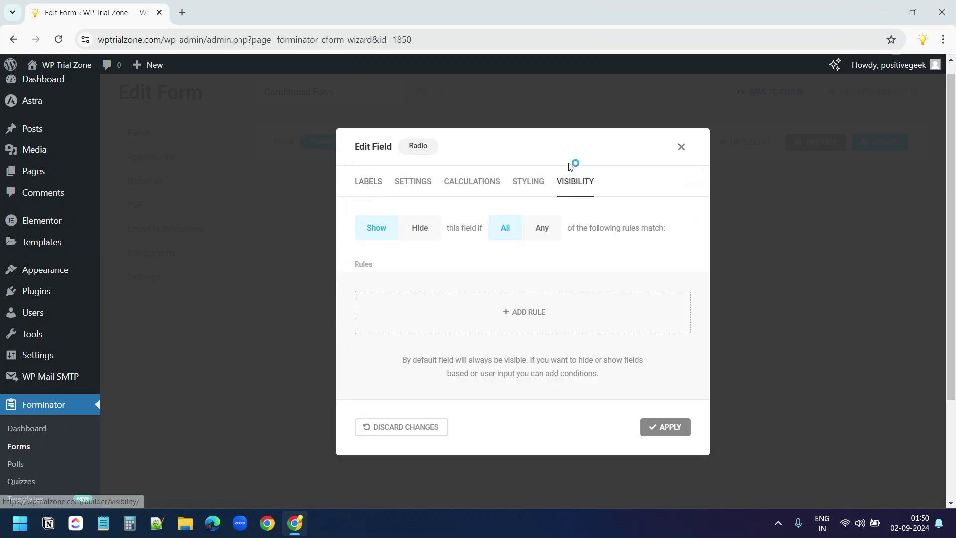
{"action": "left_click", "coordinate": [548, 311]}
{"action": "left_click", "coordinate": [519, 309]}
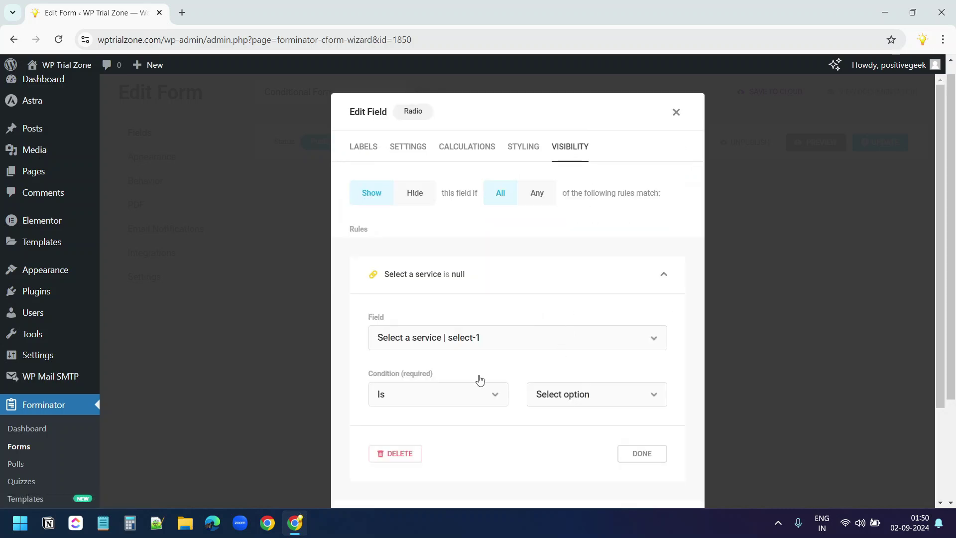
{"action": "left_click", "coordinate": [570, 398]}
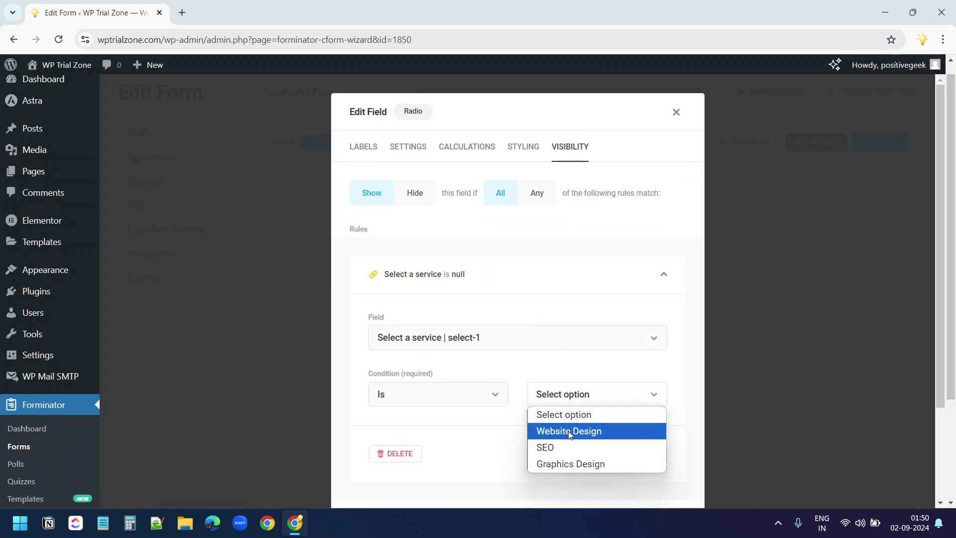
{"action": "left_click", "coordinate": [569, 463]}
{"action": "left_click", "coordinate": [645, 455]}
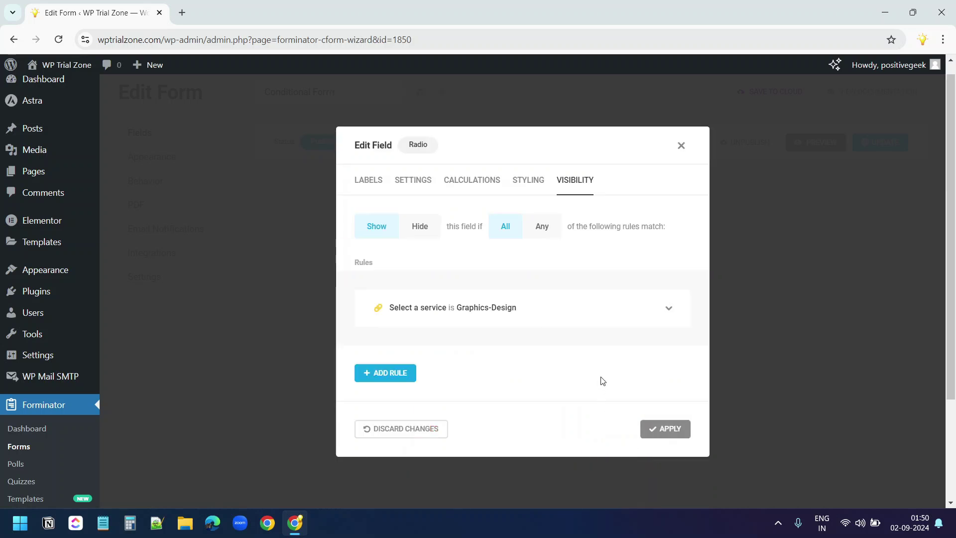
{"action": "left_click", "coordinate": [670, 431]}
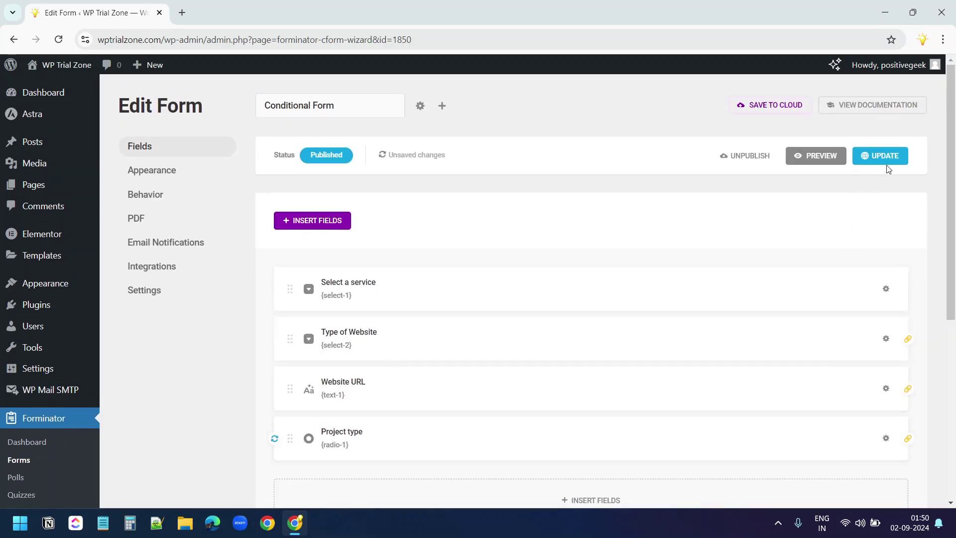
Step: Update the form and preview it, choosing Website Design to see Type of Website
{"action": "left_click", "coordinate": [889, 161]}
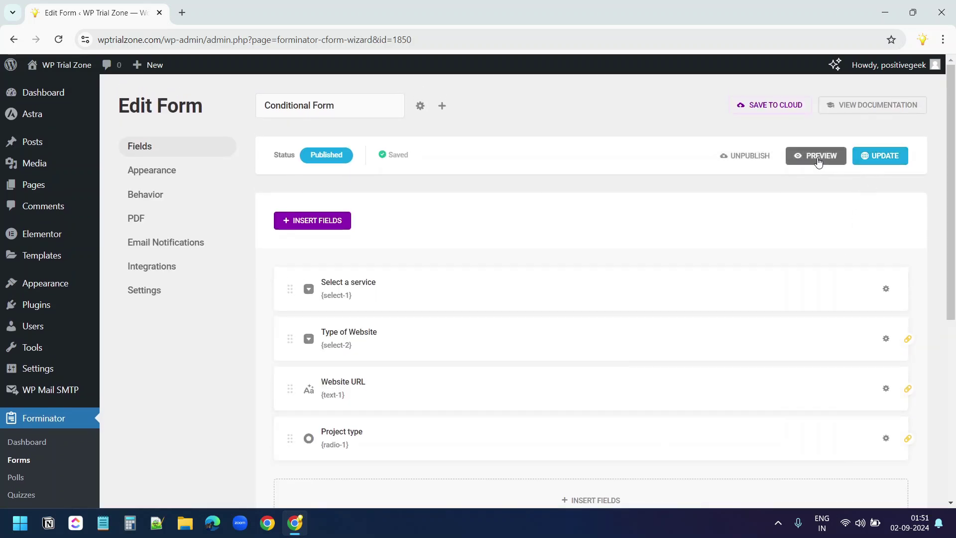
{"action": "left_click", "coordinate": [817, 158]}
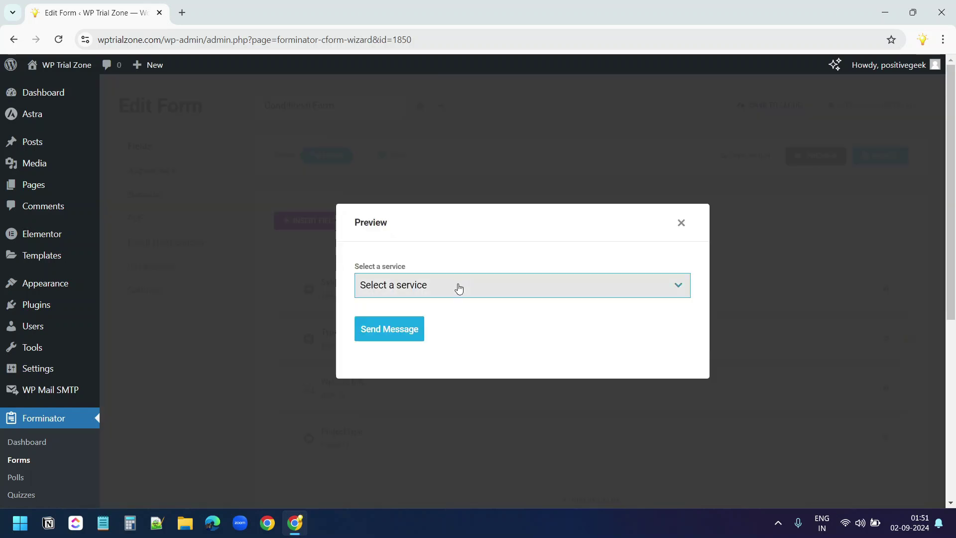
{"action": "left_click", "coordinate": [456, 286]}
{"action": "left_click", "coordinate": [442, 347]}
{"action": "left_click", "coordinate": [423, 317]}
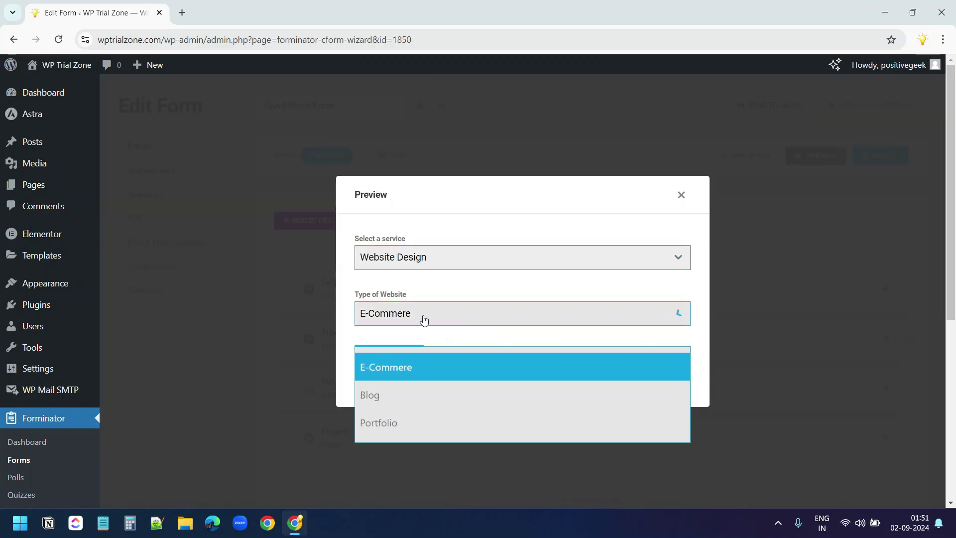
Step: Switch the preview's service to SEO, then Graphics Design, to check their fields
{"action": "left_click", "coordinate": [435, 263]}
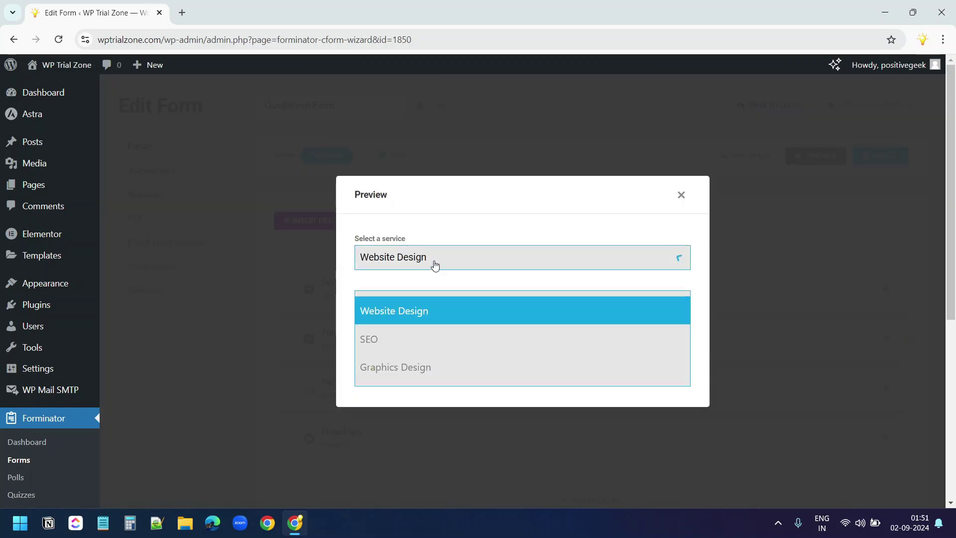
{"action": "left_click", "coordinate": [454, 342]}
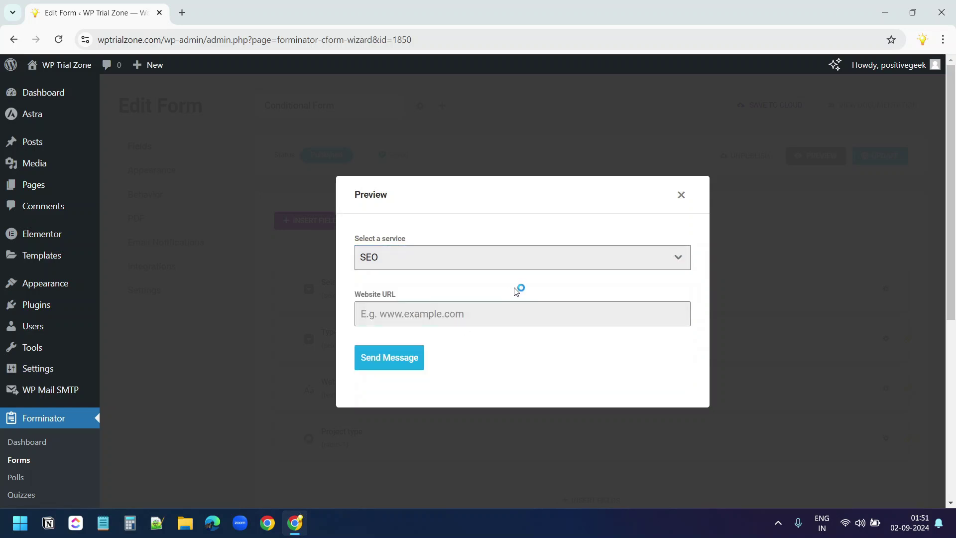
{"action": "left_click", "coordinate": [475, 257]}
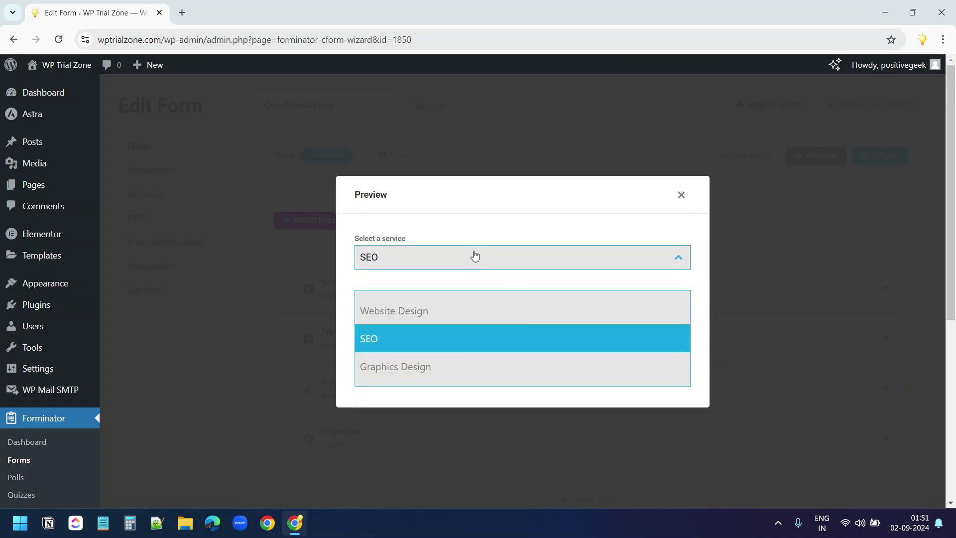
{"action": "left_click", "coordinate": [462, 364]}
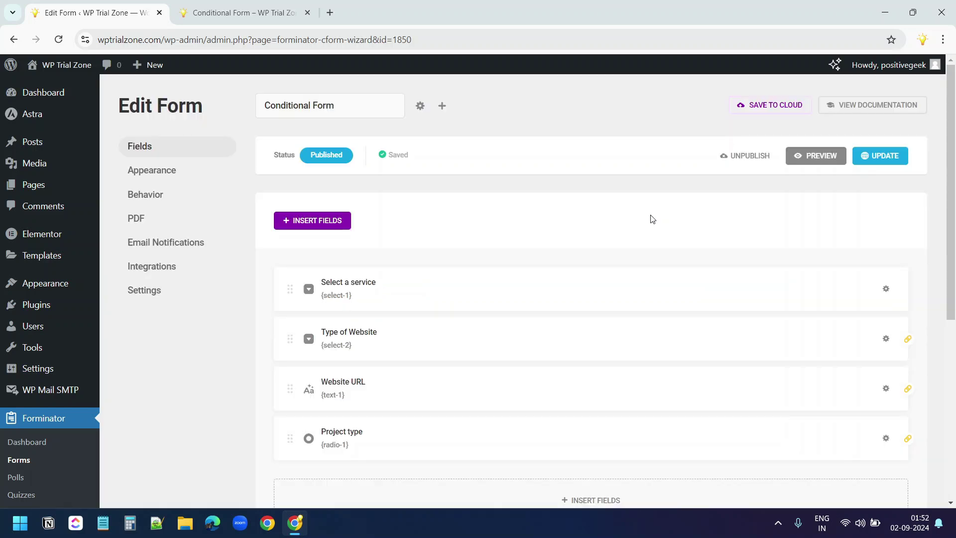
{"action": "left_click", "coordinate": [239, 12]}
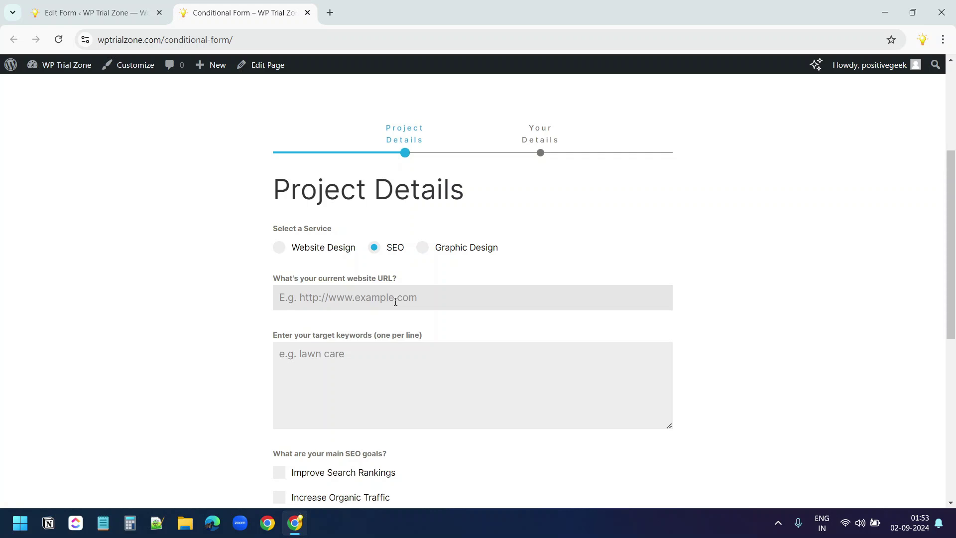
{"action": "left_click", "coordinate": [94, 11]}
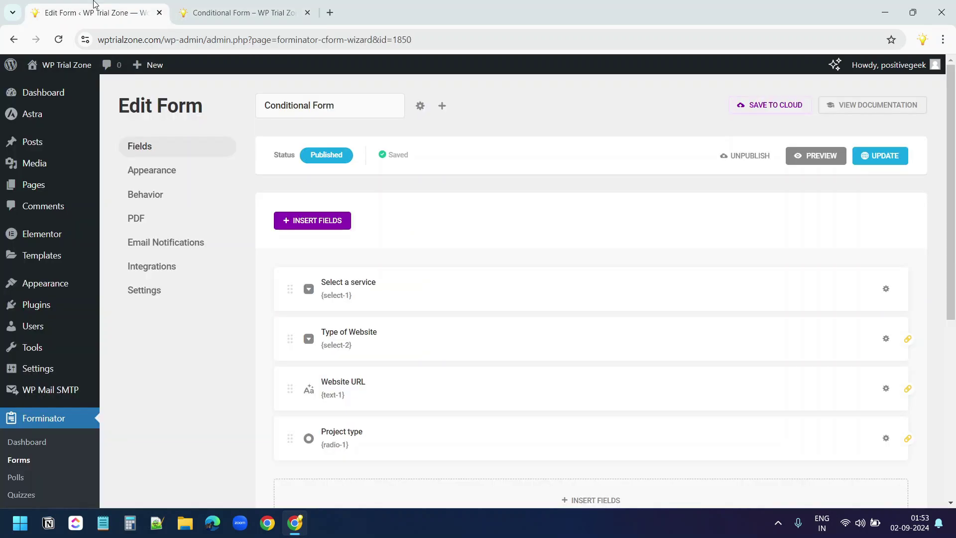